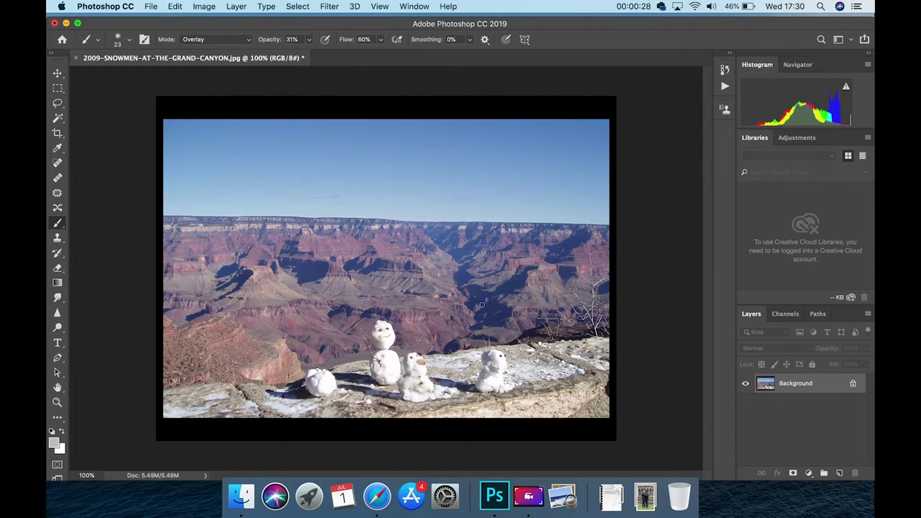
- Duplicate the Background layer, keeping the default copy name
left_click(237, 7)
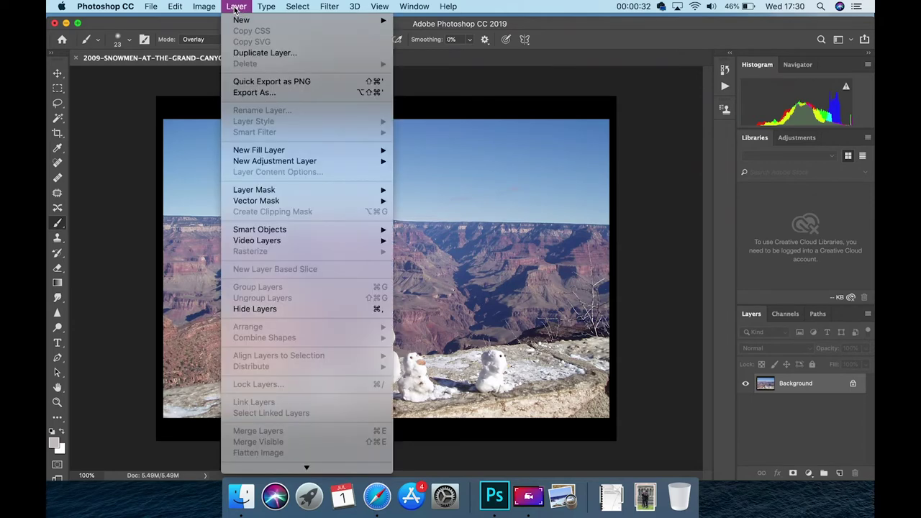
left_click(242, 53)
left_click(563, 189)
- Rename the duplicated layer as "first"
left_click(805, 384)
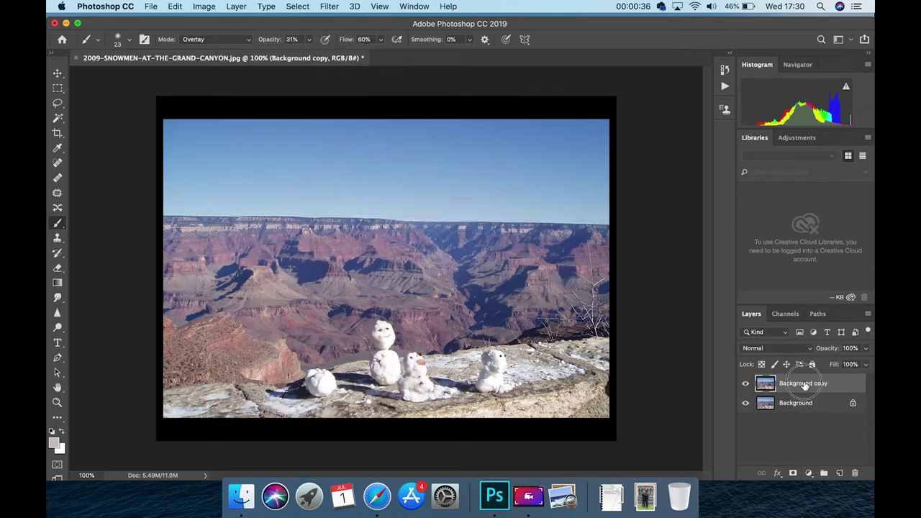
left_click(800, 387)
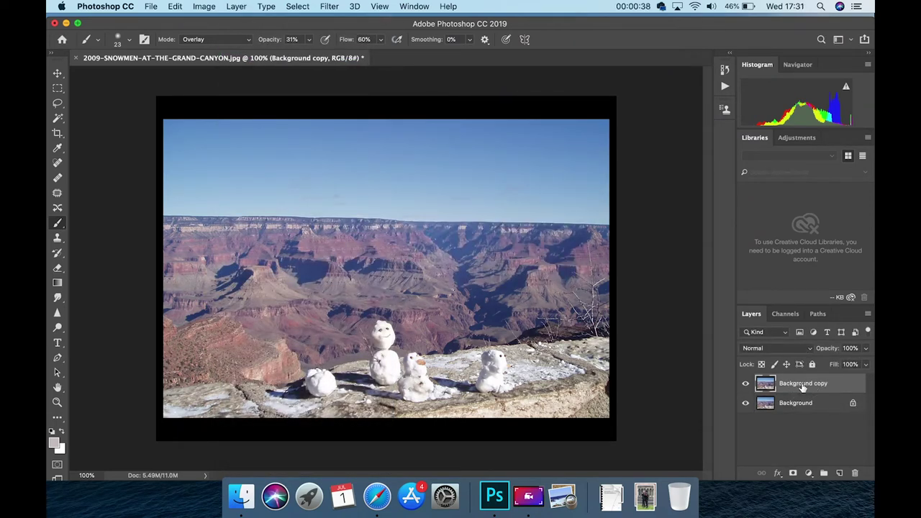
double_click(803, 385)
key("BackSpace")
type("first")
key("Return")
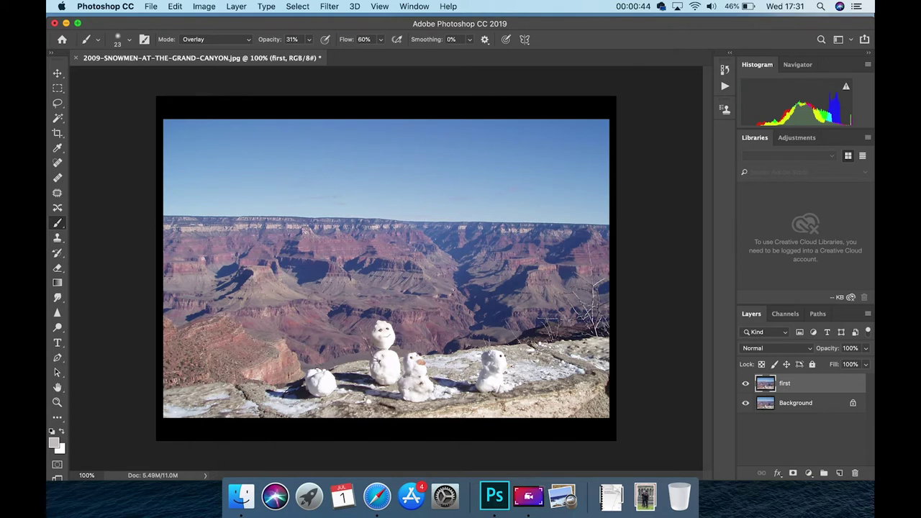
- Apply the Camera Raw Filter with Exposure -0.35, Contrast +16, Highlights -28, Shadows +16, Whites -18 and Blacks -32
left_click(331, 8)
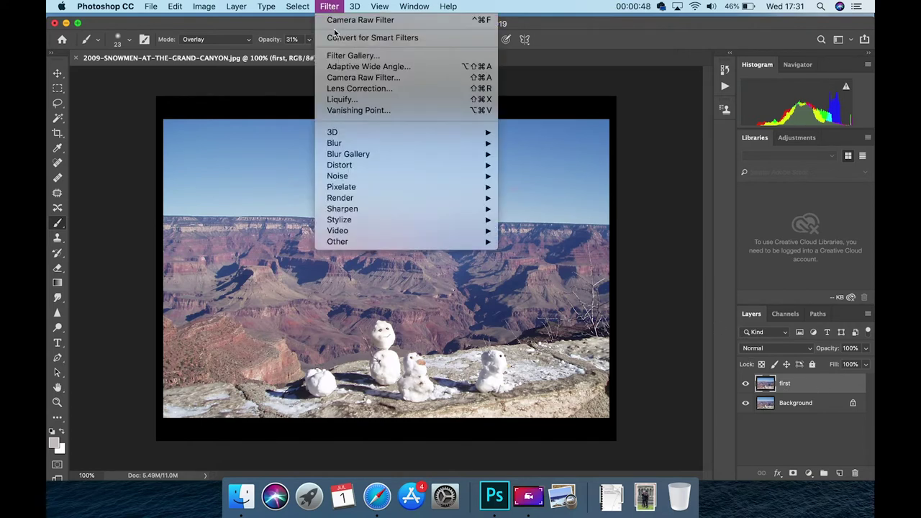
left_click(345, 77)
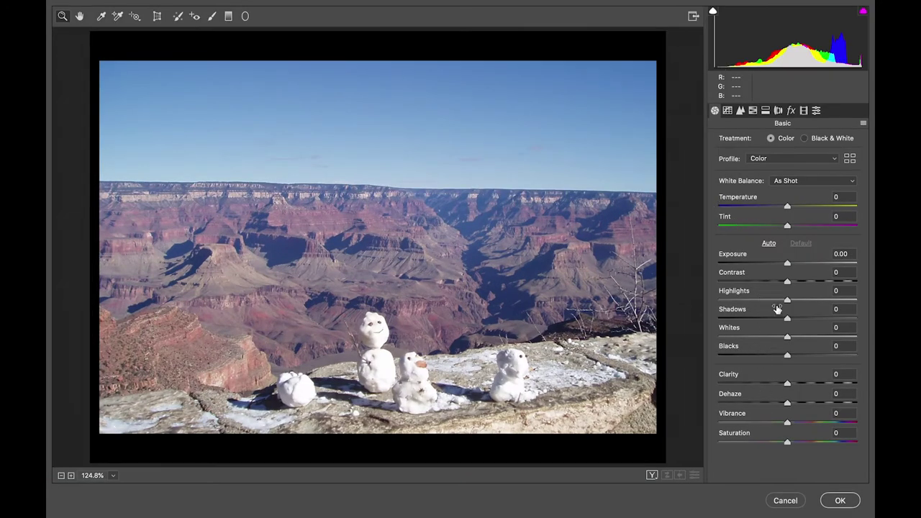
left_click_drag(787, 266, 784, 265)
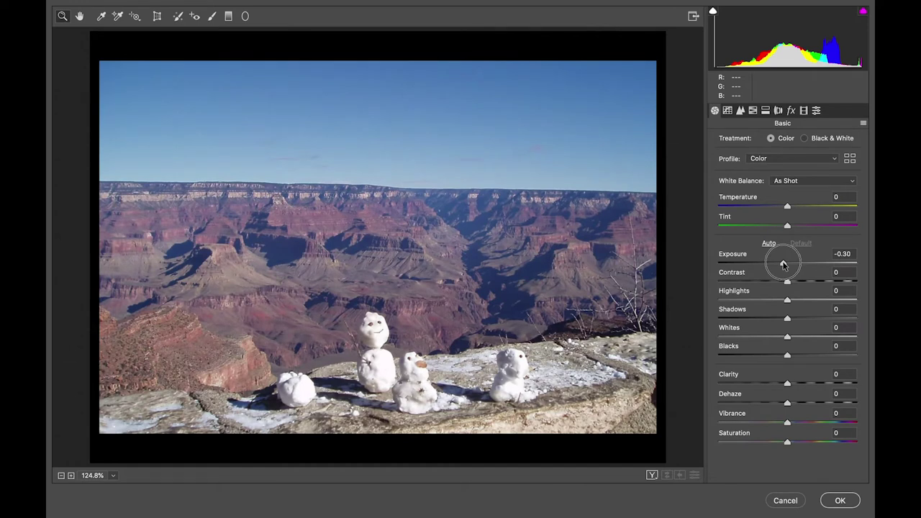
left_click_drag(784, 265, 768, 304)
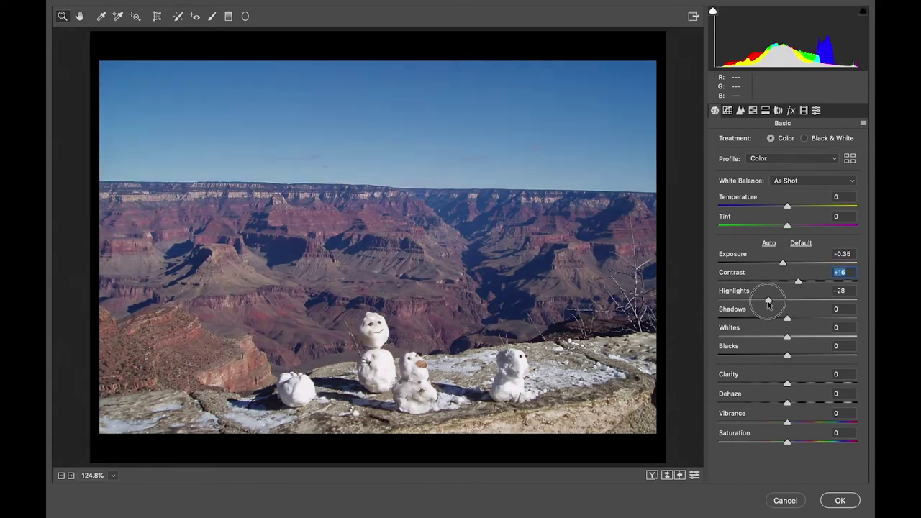
left_click_drag(768, 304, 781, 356)
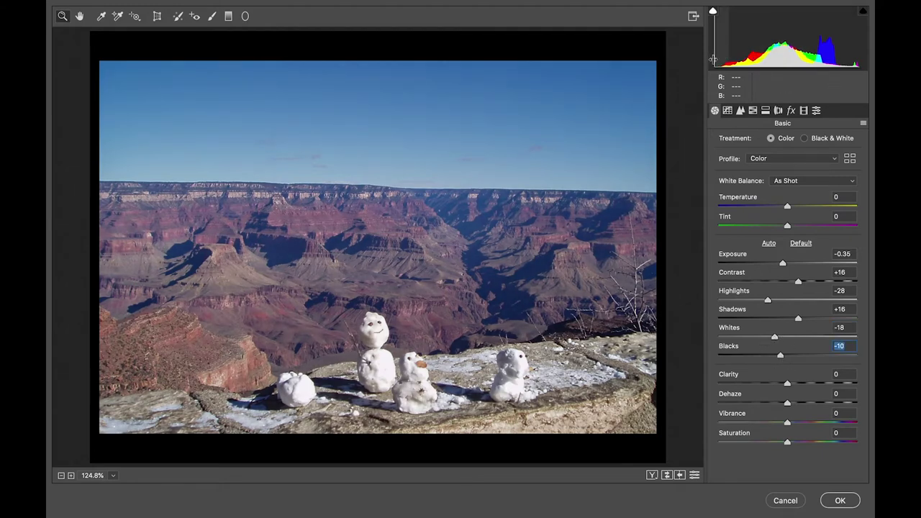
mouse_move(726, 59)
left_mouse_down()
mouse_move(713, 41)
mouse_move(711, 55)
left_mouse_up()
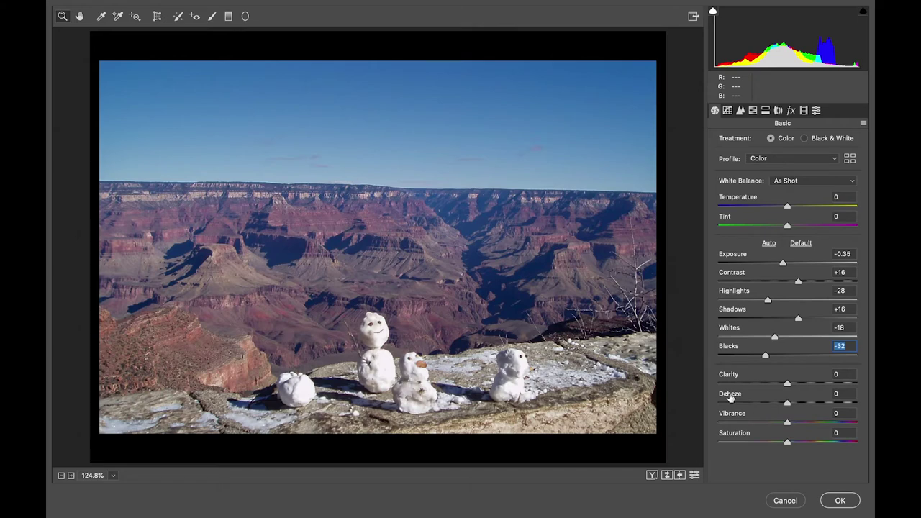
- Raise Clarity to +13 and reduce the Shadows value to +6 in the basic adjustments
left_click(788, 385)
left_click_drag(788, 385, 798, 385)
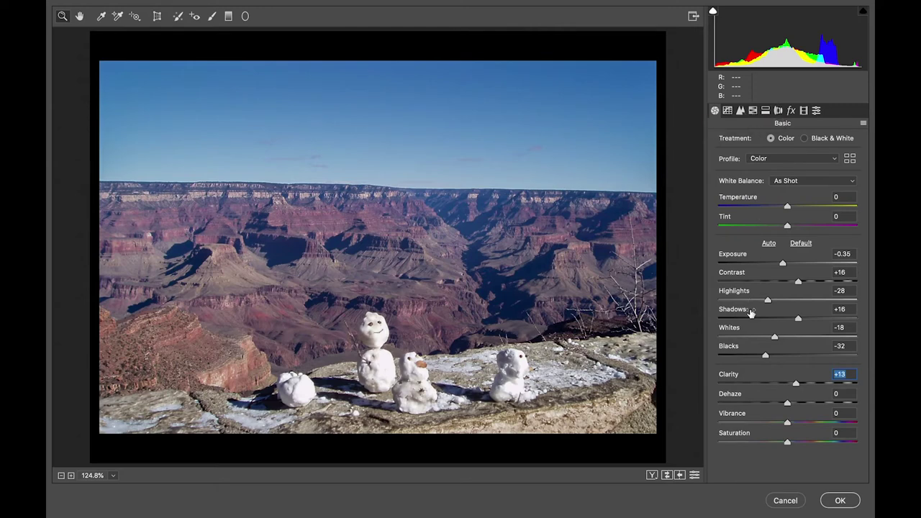
left_click_drag(798, 320, 791, 321)
- Set the parametric tone curve's Highlights to -39 and add a slight amount of sharpening
left_click(727, 111)
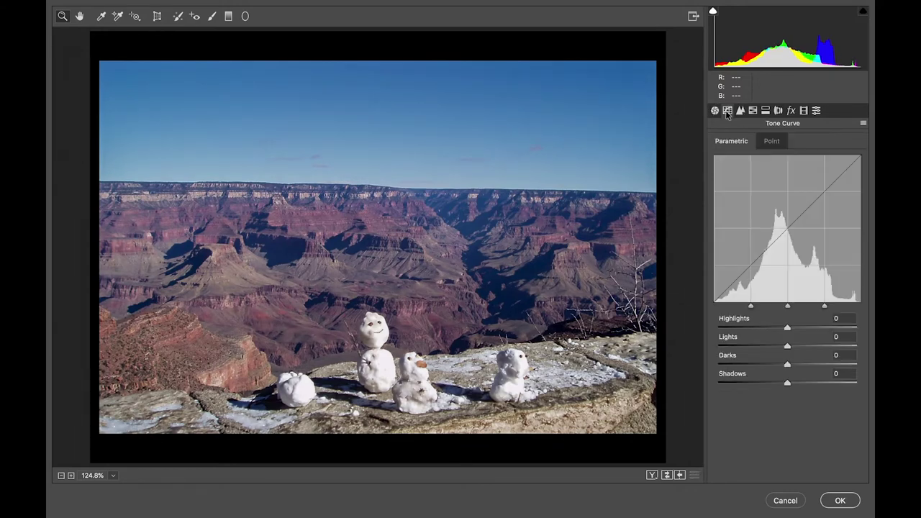
left_click_drag(785, 333, 760, 336)
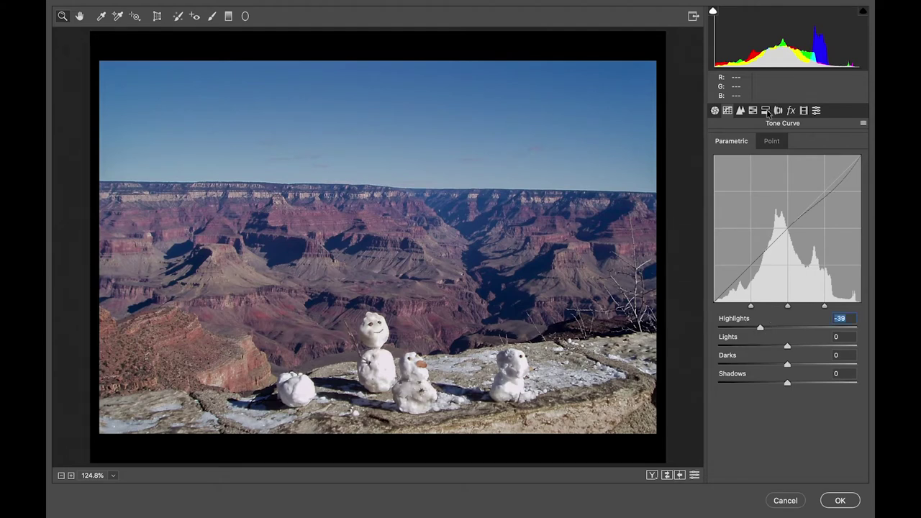
left_click(740, 111)
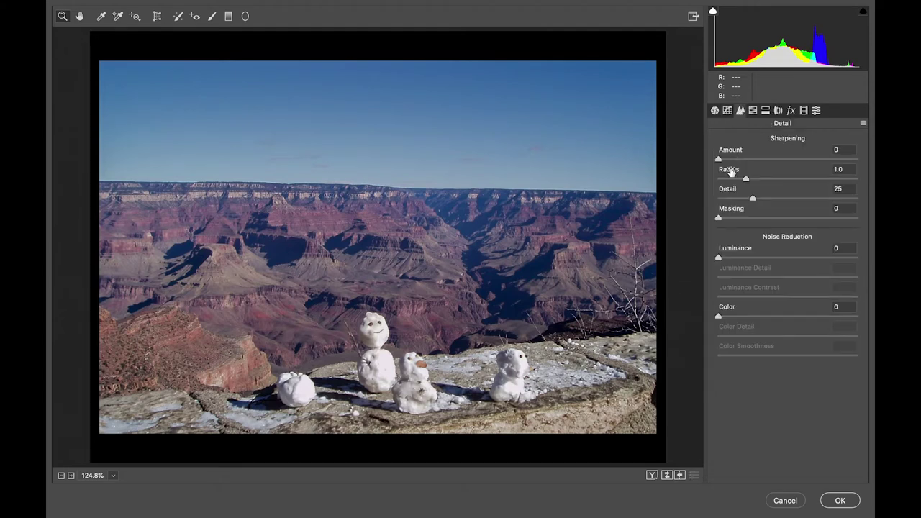
left_click_drag(723, 160, 728, 160)
- Set the HSL saturation of Reds to +10, Oranges to +12 and Blues to +26, and fine-tune the Purples and Magentas saturation
left_click(753, 111)
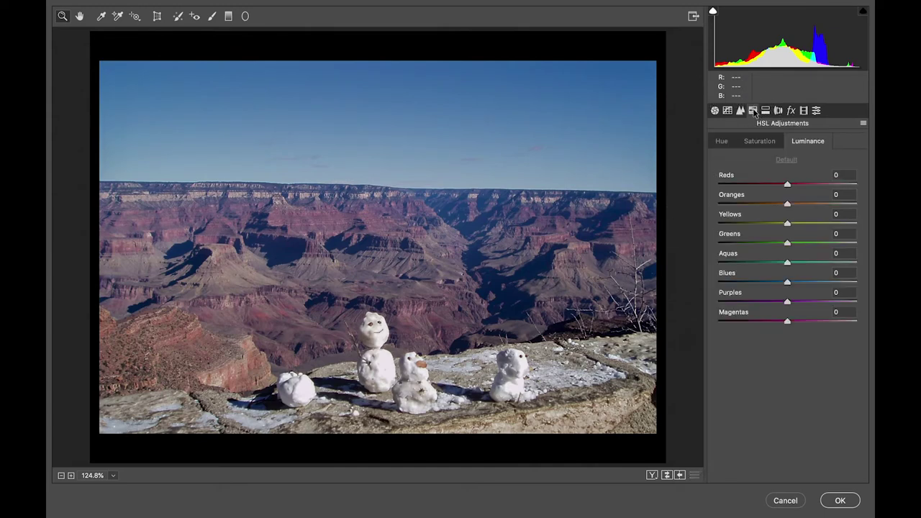
left_click(758, 142)
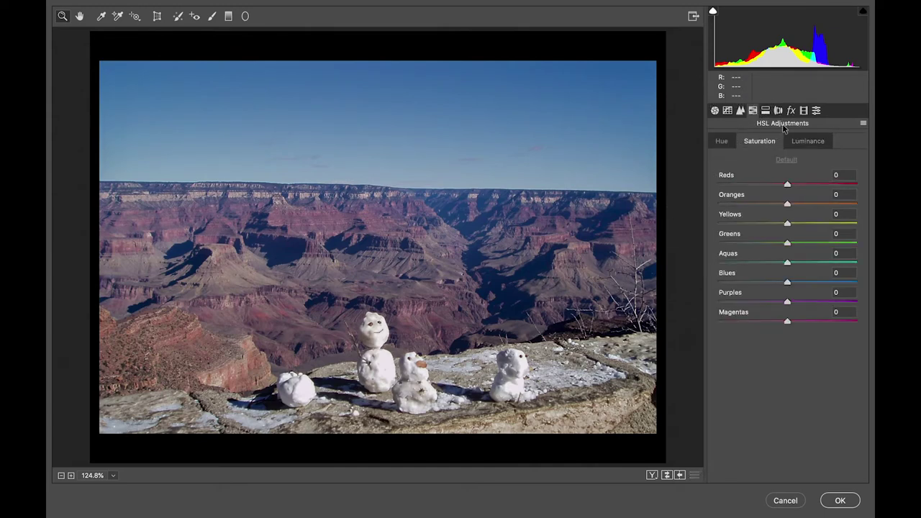
left_click_drag(788, 186, 796, 206)
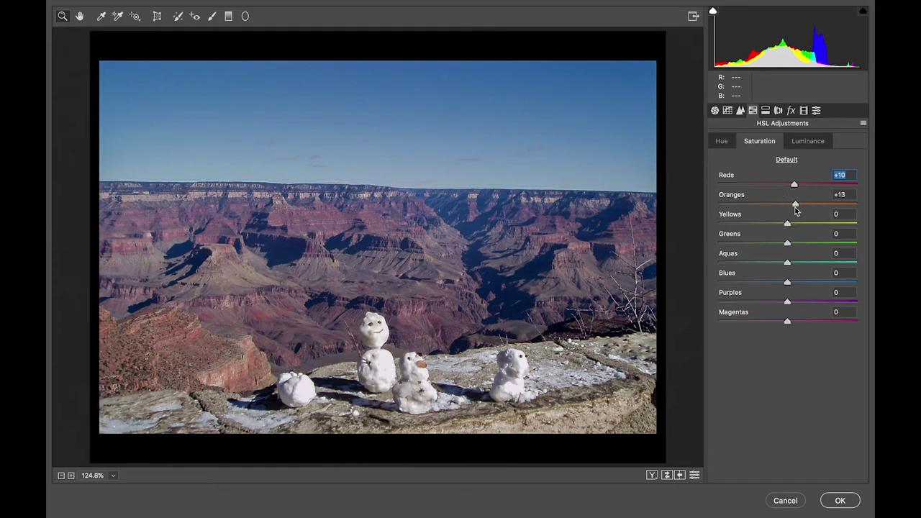
left_click_drag(788, 285, 795, 302)
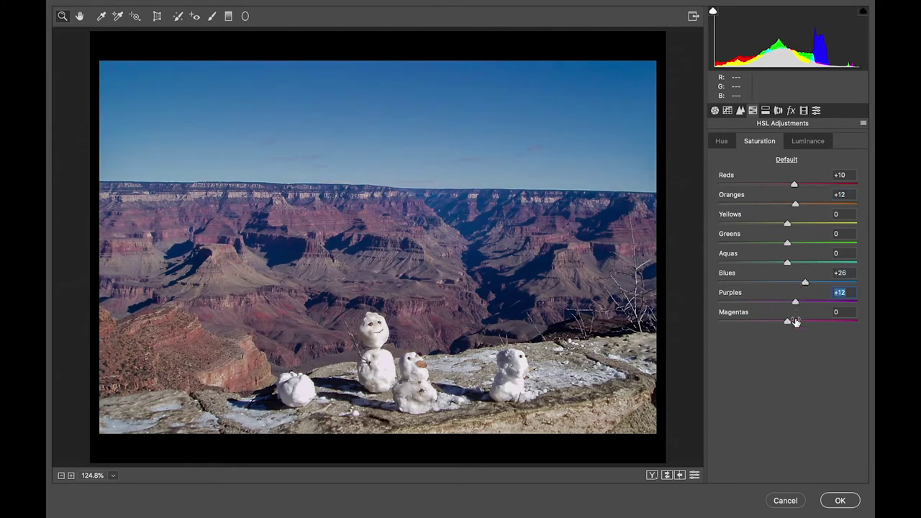
left_click(793, 321)
left_click(796, 306)
left_click_drag(797, 306, 794, 303)
mouse_move(792, 305)
left_mouse_down()
mouse_move(757, 311)
mouse_move(781, 306)
left_mouse_up()
- Set the HSL luminance of Reds to +4, Oranges to +15 and Blues to -20
left_click(801, 144)
left_click_drag(789, 187, 798, 209)
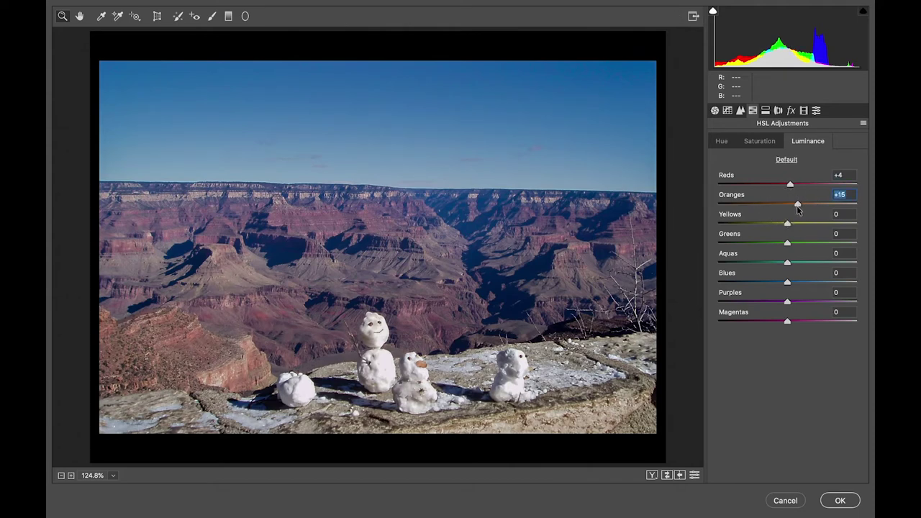
left_click_drag(789, 286, 774, 287)
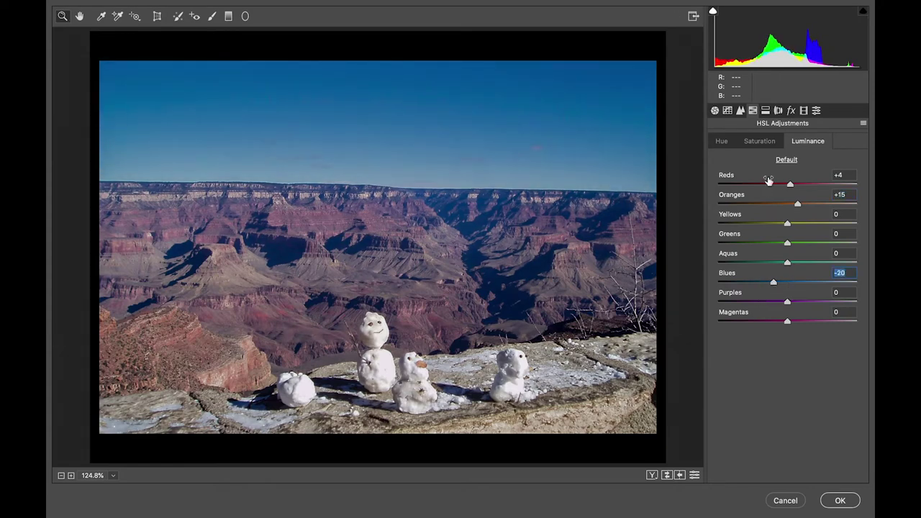
- In the lens corrections, set the defringe Purple Amount to 20 and raise the Green Amount to its maximum
left_click(792, 111)
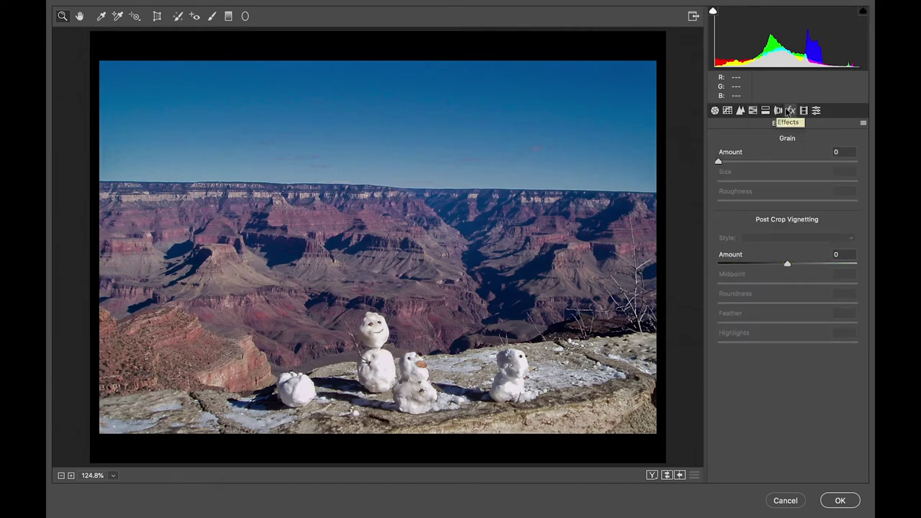
left_click(779, 110)
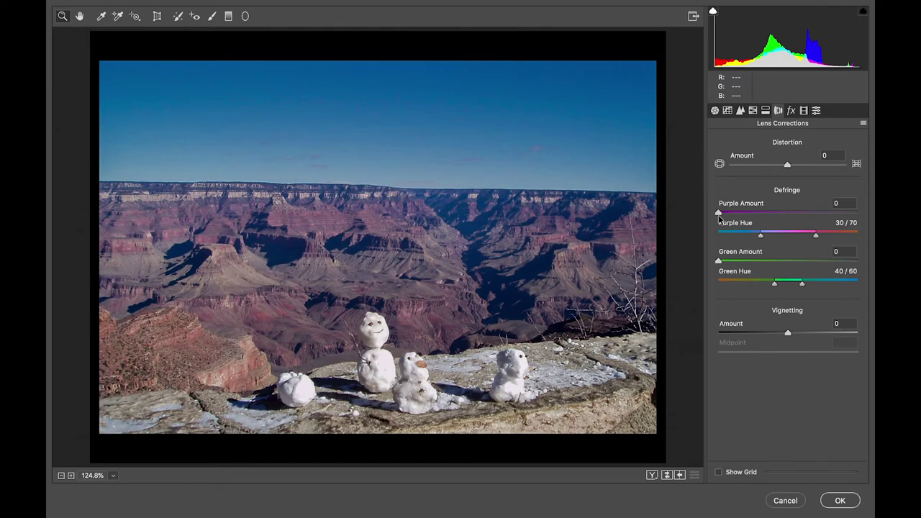
left_click_drag(718, 215, 858, 213)
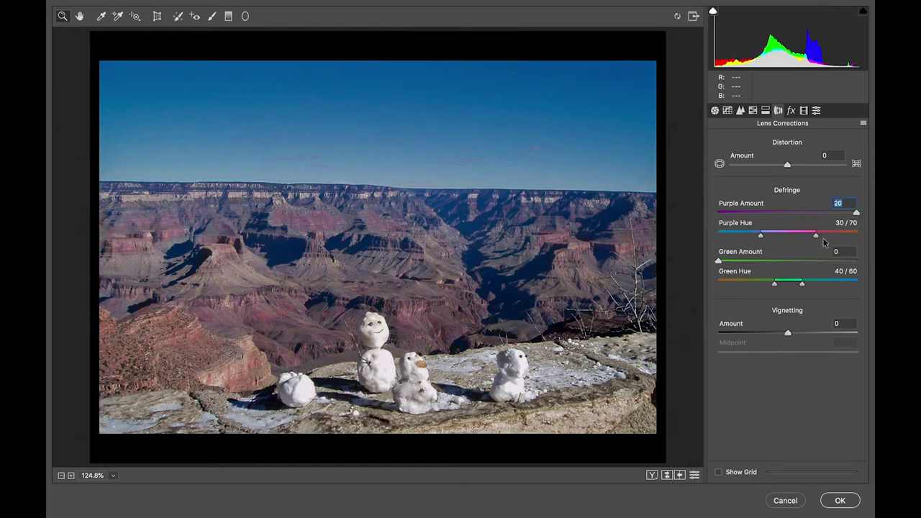
left_click_drag(718, 263, 872, 277)
- Zoom in on the snowmen and set up the Adjustment Brush with Exposure -0.50 and all other adjustments at zero
left_click(715, 111)
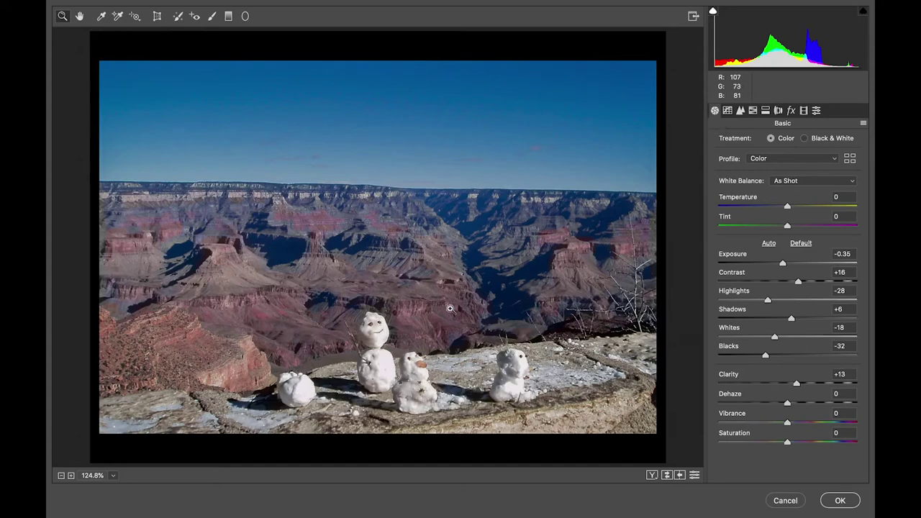
left_click(383, 368)
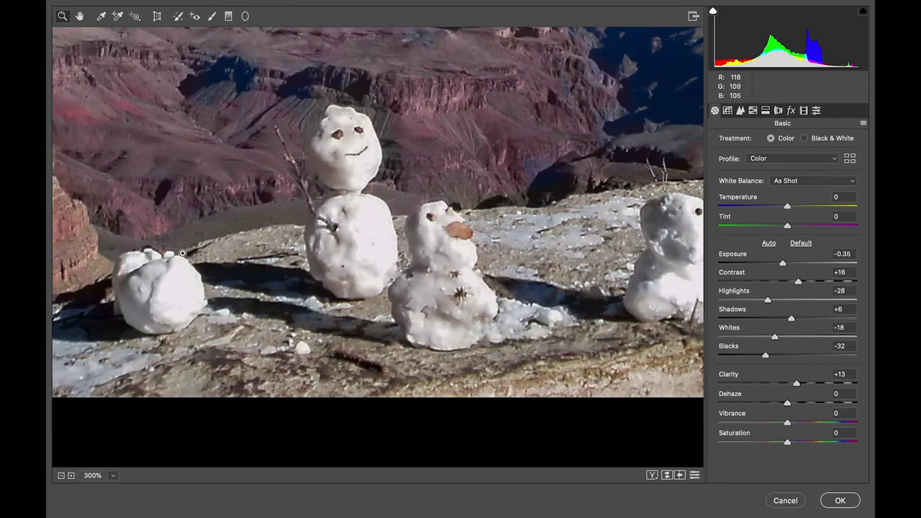
left_click(212, 16)
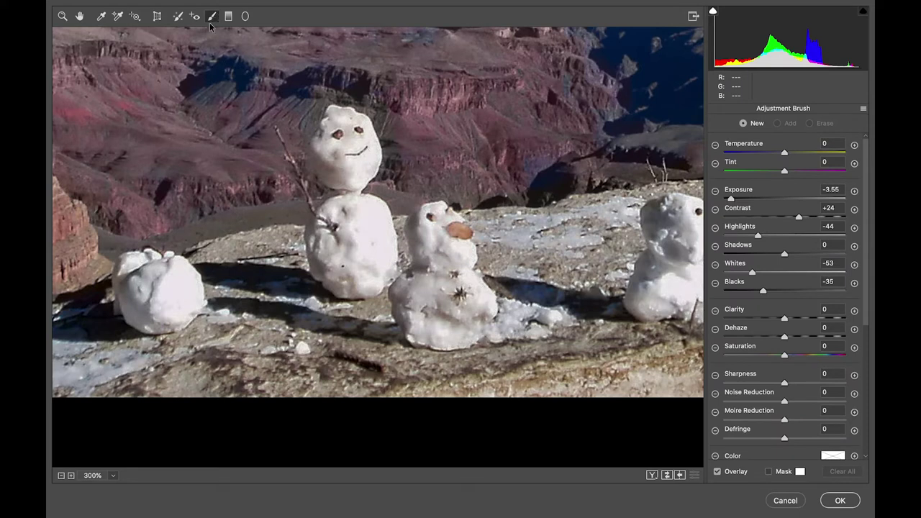
left_click(716, 192)
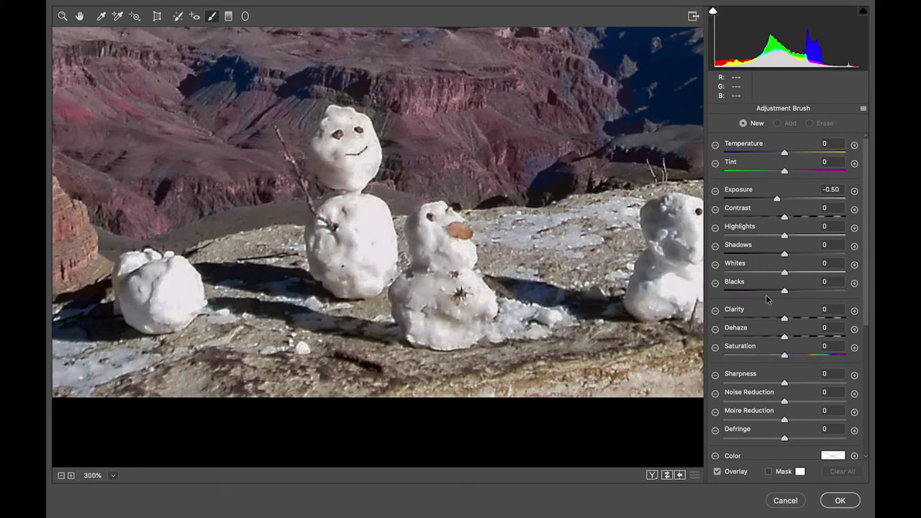
- Set the Adjustment Brush size to 3 and adjust its flow and density
scroll(768, 308, "down", 10)
left_click_drag(725, 278, 727, 279)
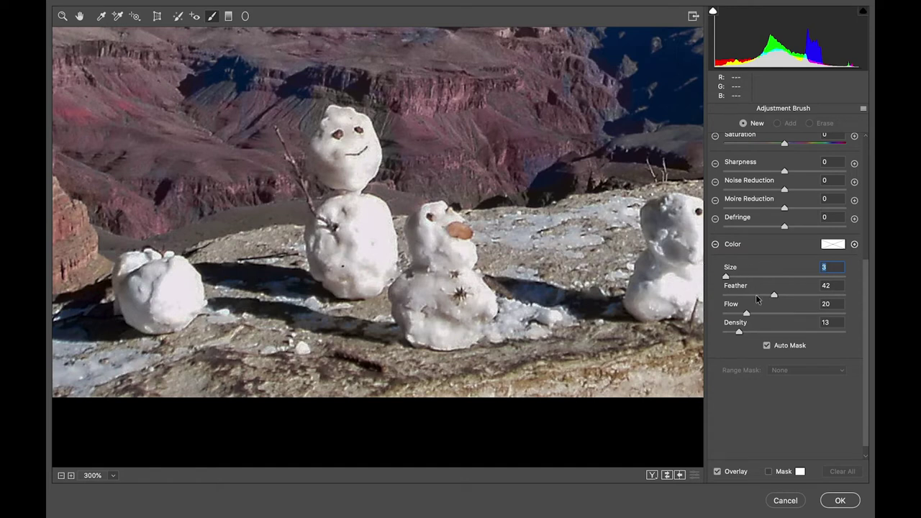
left_click_drag(747, 314, 744, 336)
scroll(752, 256, "up", 5)
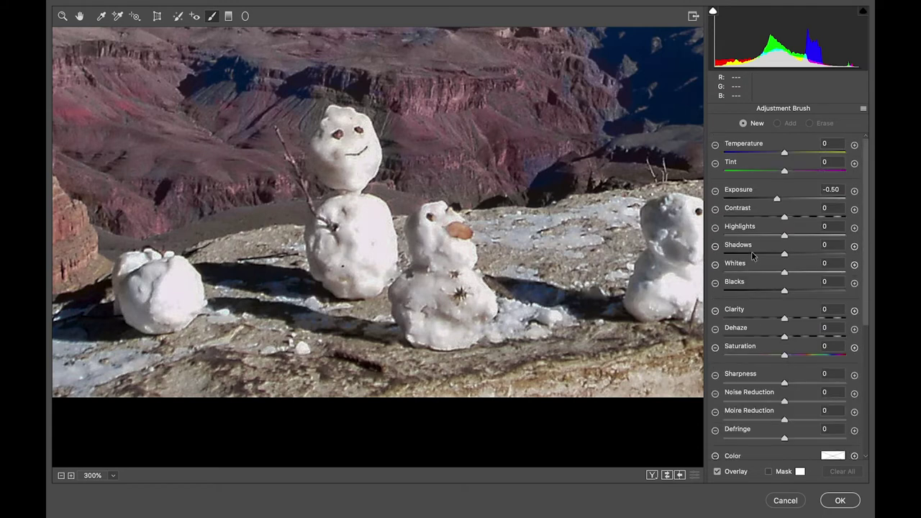
- Set the brush Exposure to -1.10 and paint over the bright snow of the snowmen to darken it
left_click_drag(777, 201, 768, 204)
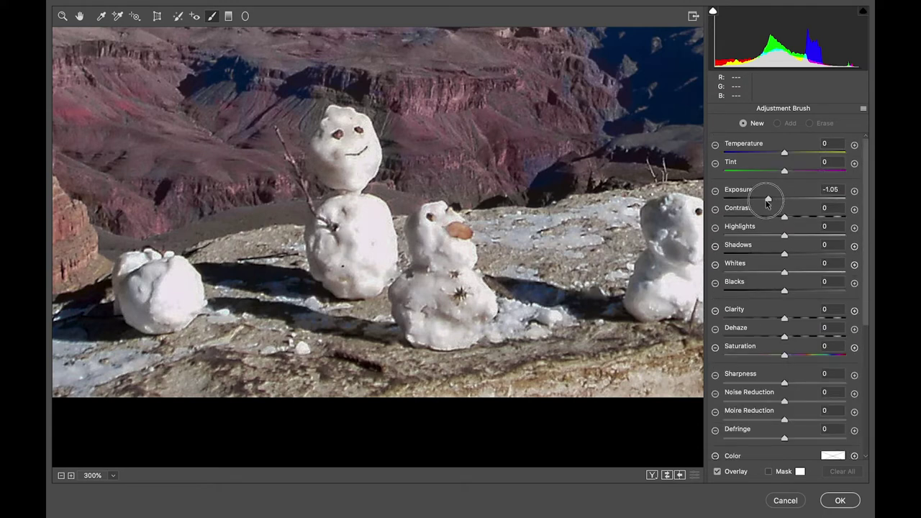
mouse_move(366, 212)
left_mouse_down()
mouse_move(353, 223)
mouse_move(377, 206)
mouse_move(360, 252)
mouse_move(387, 259)
mouse_move(375, 212)
mouse_move(360, 222)
mouse_move(375, 252)
left_mouse_up()
mouse_move(184, 289)
left_mouse_down()
mouse_move(178, 266)
mouse_move(163, 297)
mouse_move(184, 303)
mouse_move(188, 295)
mouse_move(170, 313)
mouse_move(162, 278)
mouse_move(180, 274)
mouse_move(196, 290)
mouse_move(178, 265)
left_mouse_up()
mouse_move(363, 179)
left_mouse_down()
mouse_move(373, 138)
mouse_move(363, 128)
mouse_move(358, 167)
left_mouse_up()
scroll(526, 219, "right", 2)
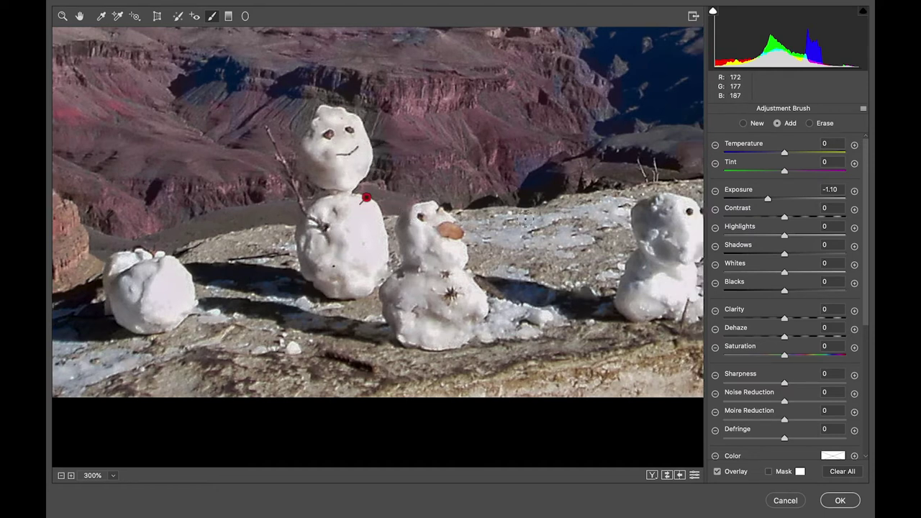
mouse_move(684, 230)
left_mouse_down()
mouse_move(676, 280)
mouse_move(667, 291)
mouse_move(647, 282)
mouse_move(678, 292)
mouse_move(632, 308)
mouse_move(652, 286)
left_mouse_up()
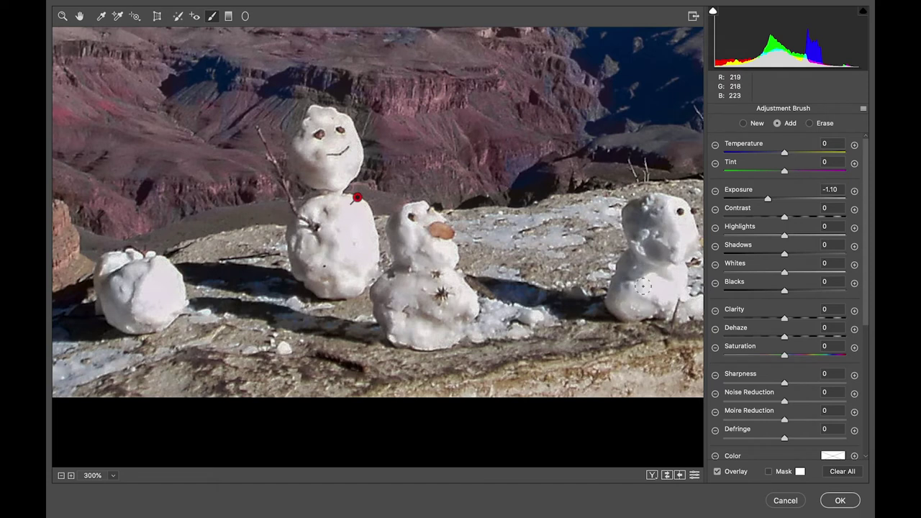
- Change the brush adjustment to Exposure -1.70, Contrast -28, Highlights +7, Shadows -44, Whites -35 and Clarity -30, painting more over the tallest snowman's body
left_click_drag(770, 195, 760, 205)
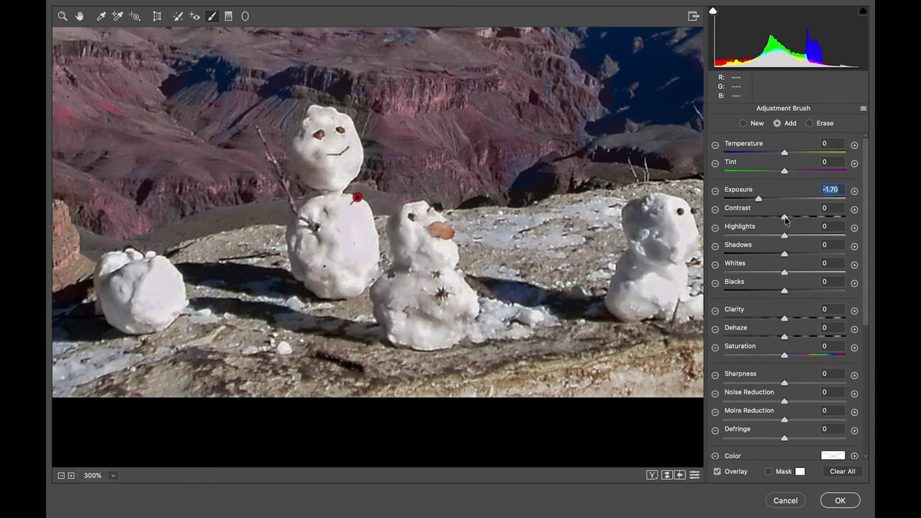
mouse_move(798, 216)
left_mouse_down()
mouse_move(749, 225)
mouse_move(782, 237)
mouse_move(716, 241)
mouse_move(829, 246)
mouse_move(758, 256)
mouse_move(769, 272)
mouse_move(761, 280)
left_mouse_up()
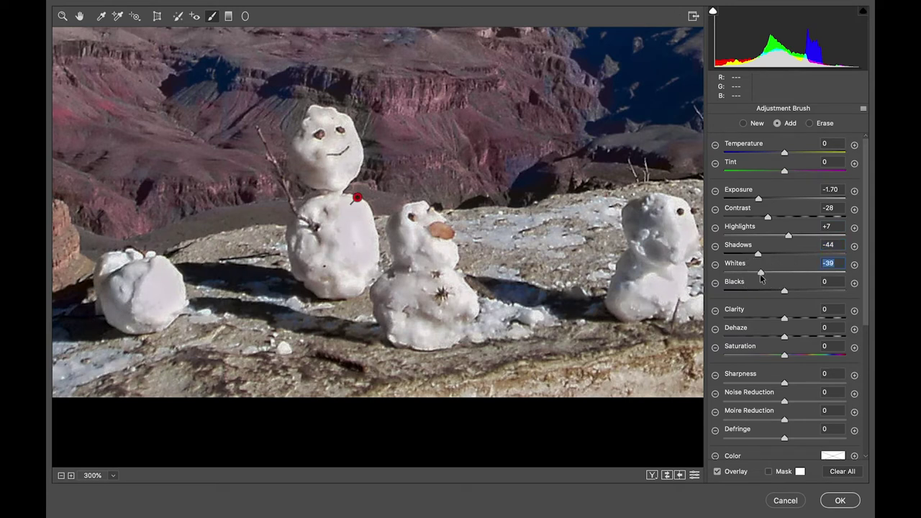
left_click_drag(762, 280, 764, 274)
left_click_drag(364, 250, 354, 234)
left_click_drag(788, 321, 769, 322)
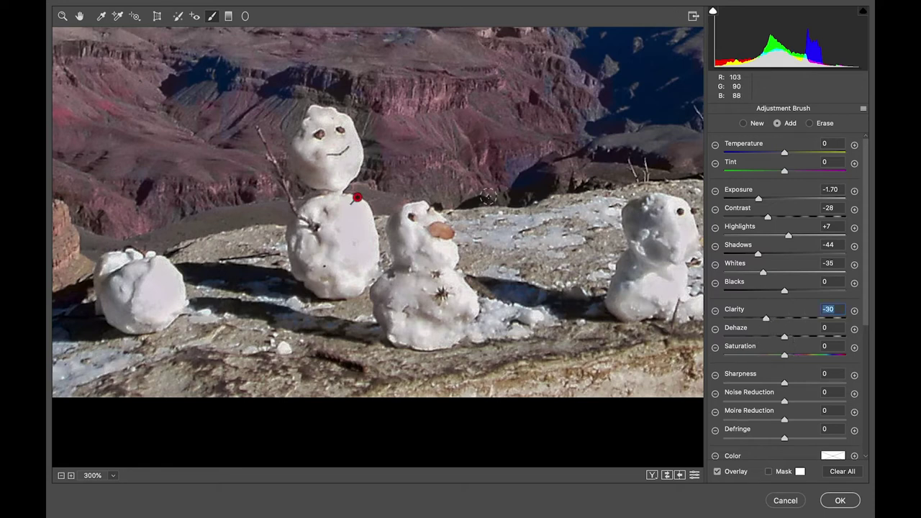
- Set the overall Exposure to -0.10, Contrast to +14, Vibrance to +2 and Saturation to +1, and apply the Camera Raw edits
left_click(80, 16)
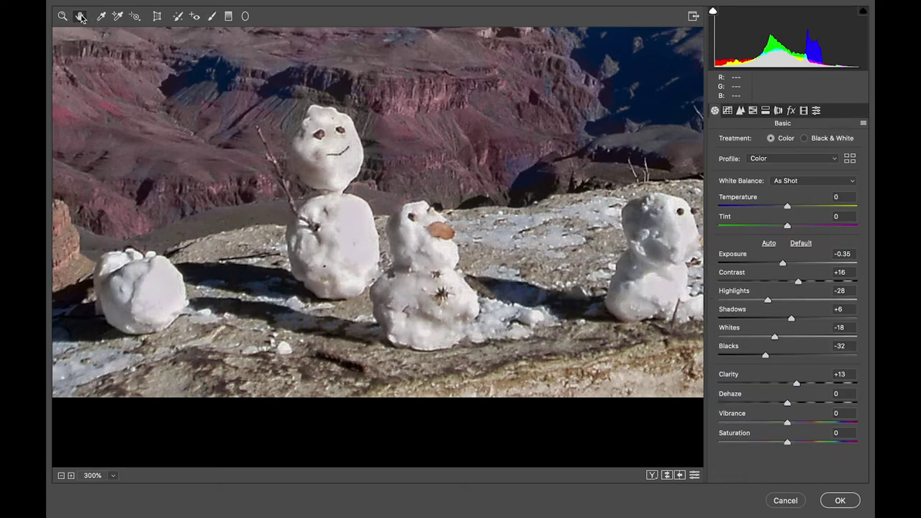
left_click(112, 477)
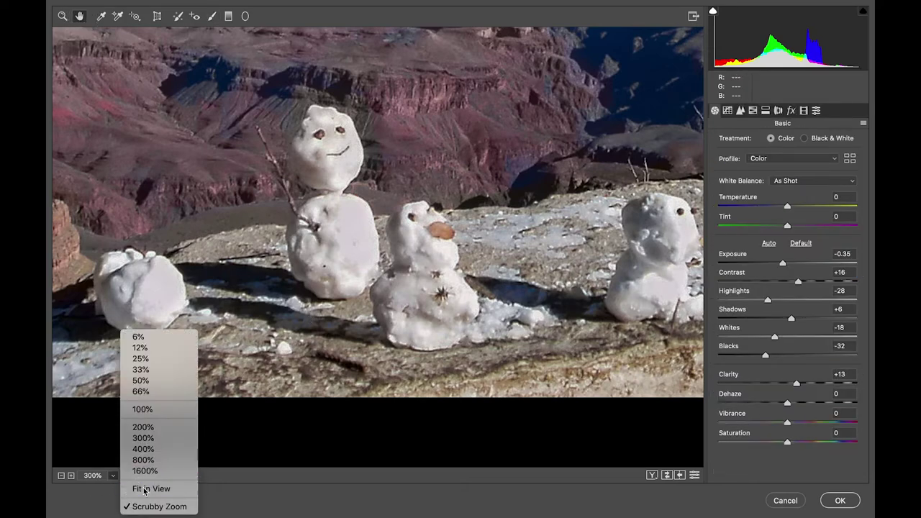
left_click(142, 488)
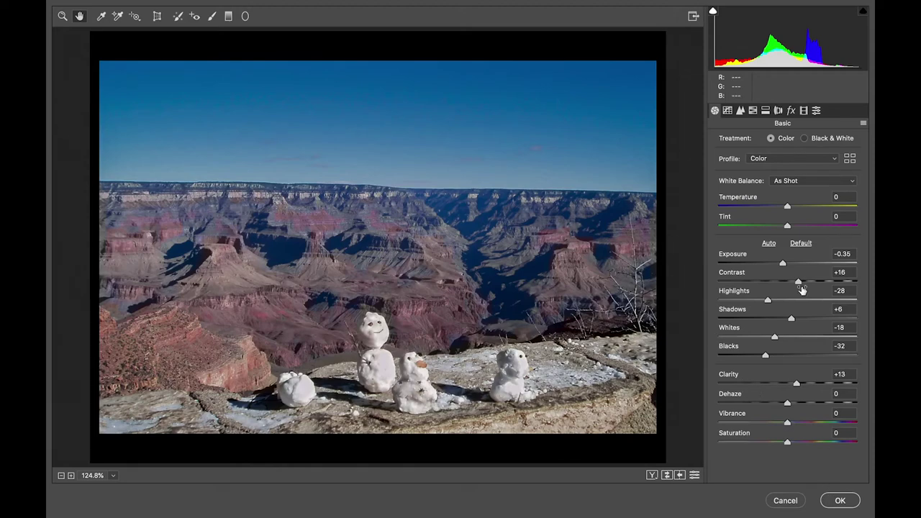
left_click_drag(782, 264, 788, 268)
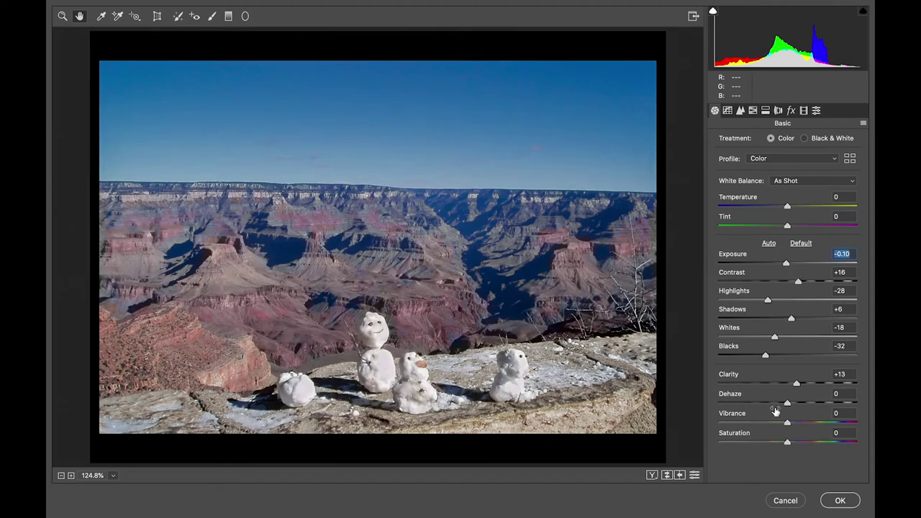
left_click_drag(789, 423, 789, 424)
left_click_drag(799, 284, 798, 285)
left_click_drag(787, 444, 788, 445)
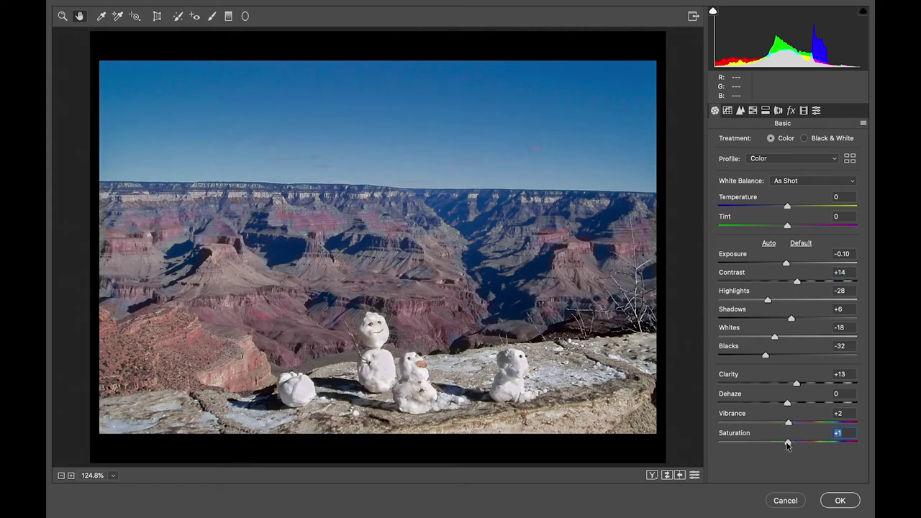
left_click(837, 502)
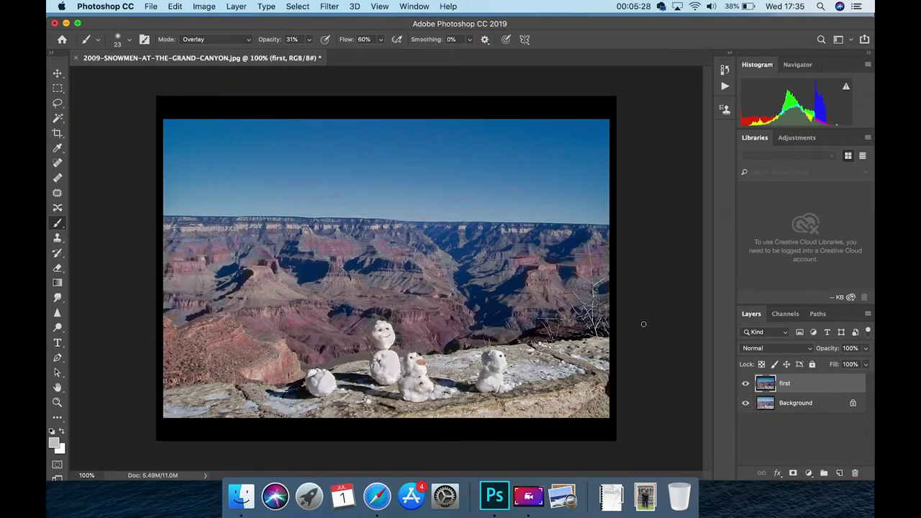
- Compare the photo before and after the edits by toggling the visibility of the "first" layer
left_click(747, 385)
left_click(746, 385)
left_click(747, 385)
left_click(747, 386)
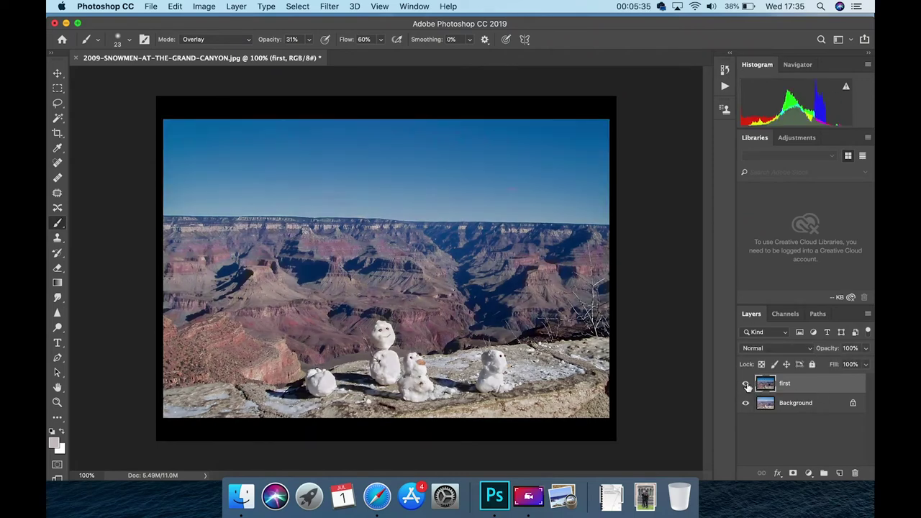
- Create a new empty layer above "first" and name it "sky"
left_click(839, 473)
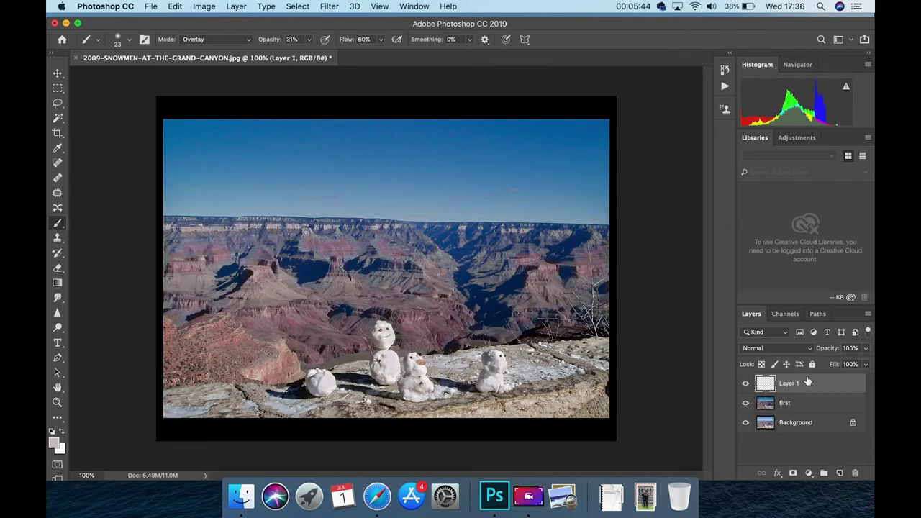
type("s")
type("e")
key("BackSpace")
key("BackSpace")
key("Return")
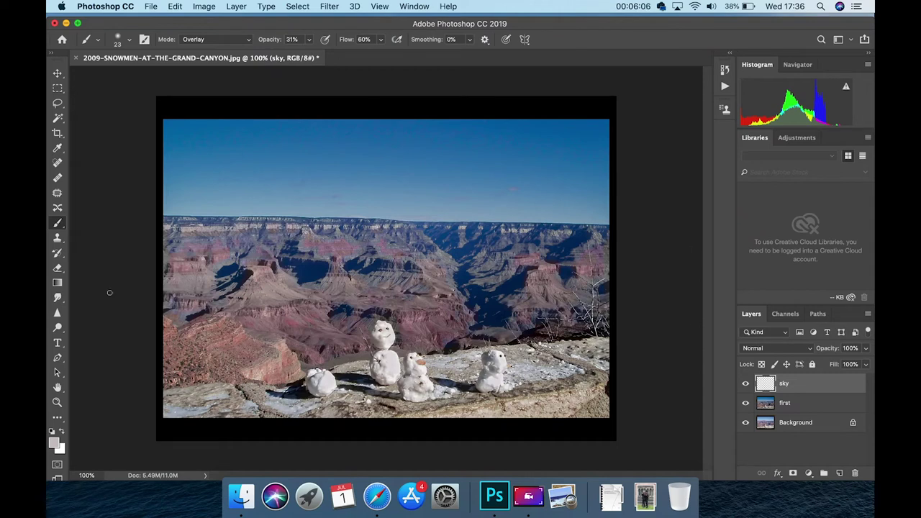
- With a 4 px Clone Stamp, sample clean sky just above the horizon's left end and paint it over the bright halo there
left_click(58, 401)
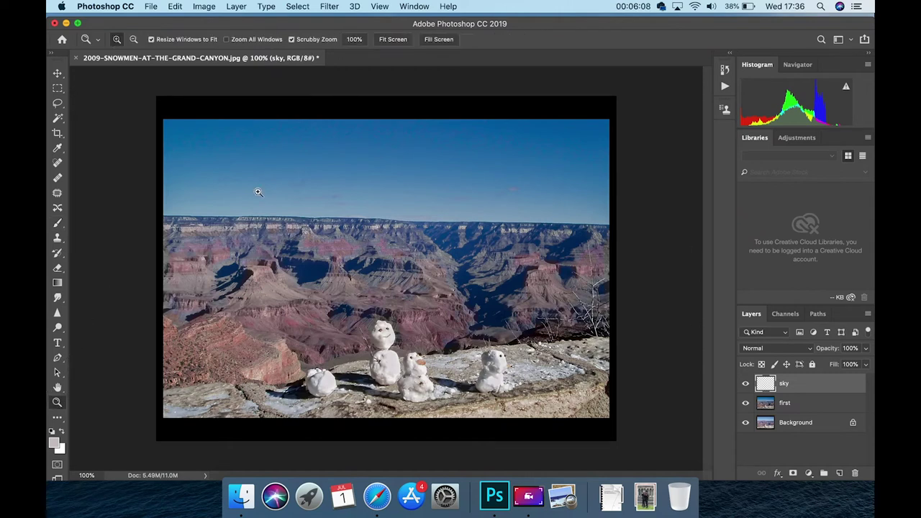
left_click(240, 217)
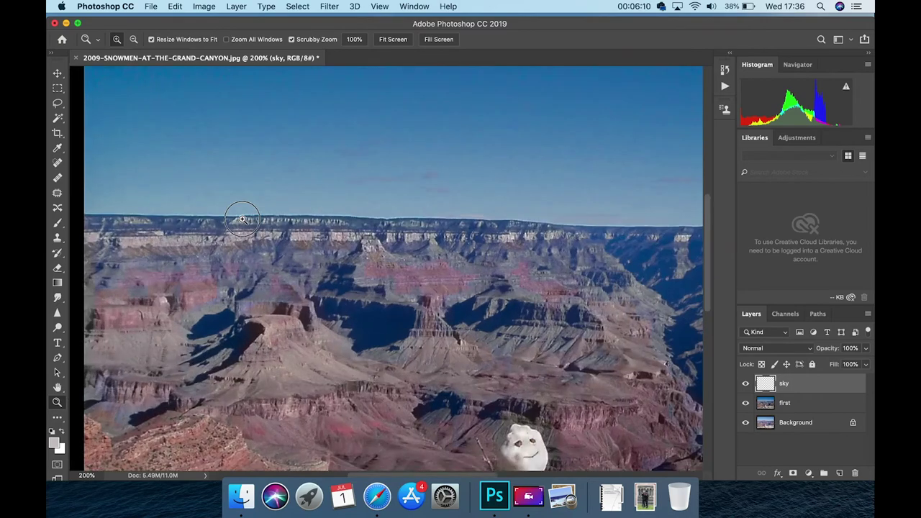
left_click(241, 218)
left_click(242, 219)
left_click(242, 219)
left_click(244, 219)
left_click(244, 221)
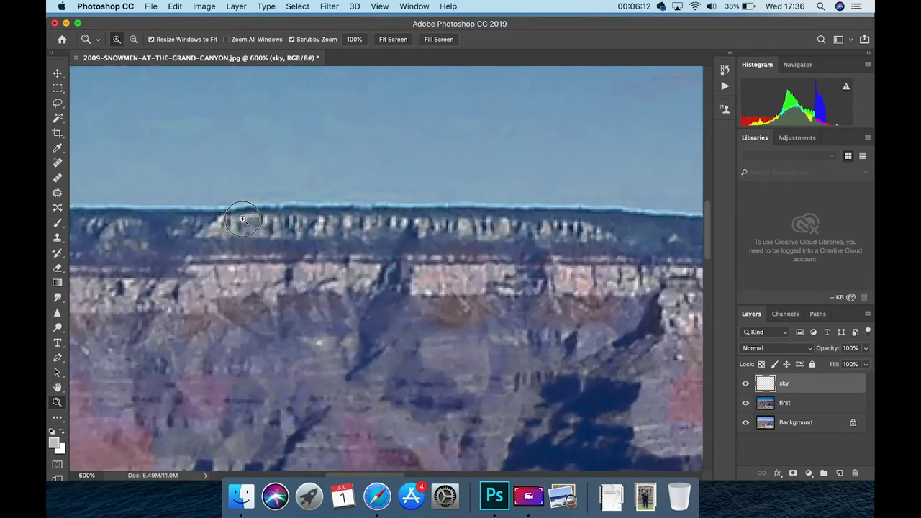
left_click(244, 221)
left_click(245, 221)
left_click(246, 223)
scroll(294, 249, "up", 5)
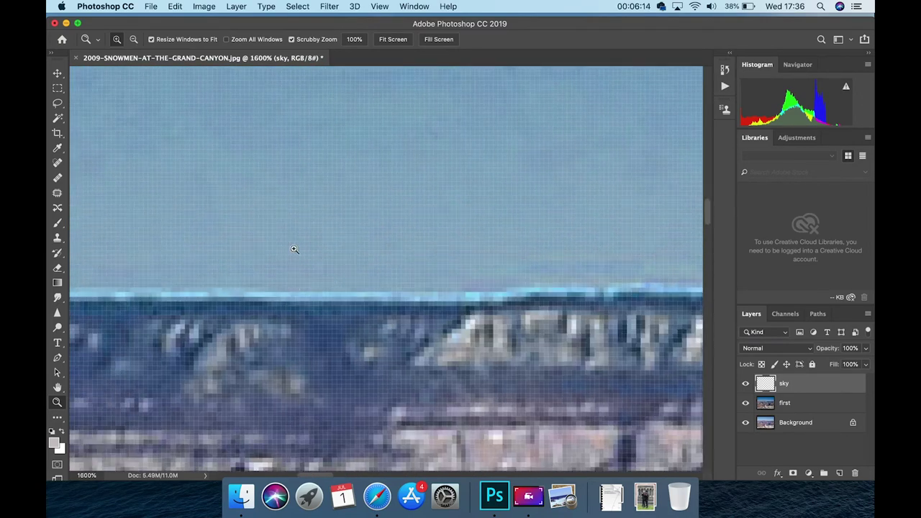
scroll(294, 249, "left", 10)
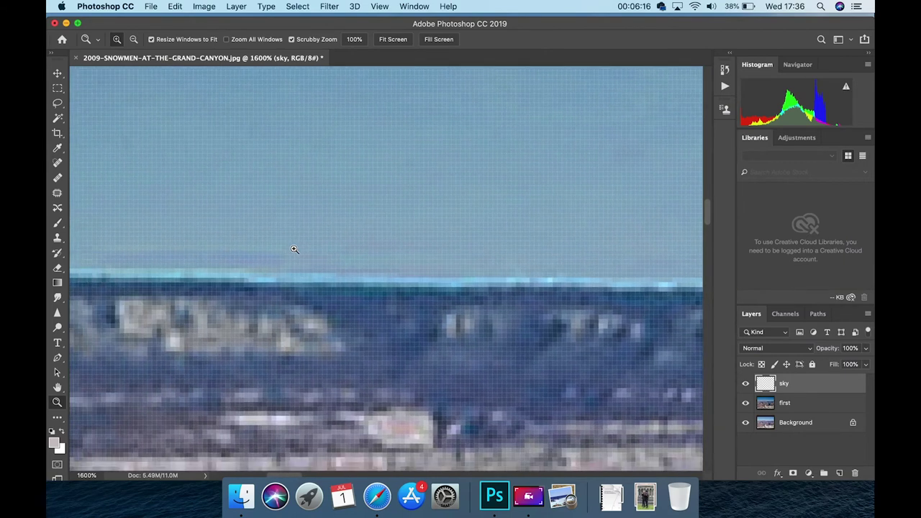
scroll(294, 249, "left", 4)
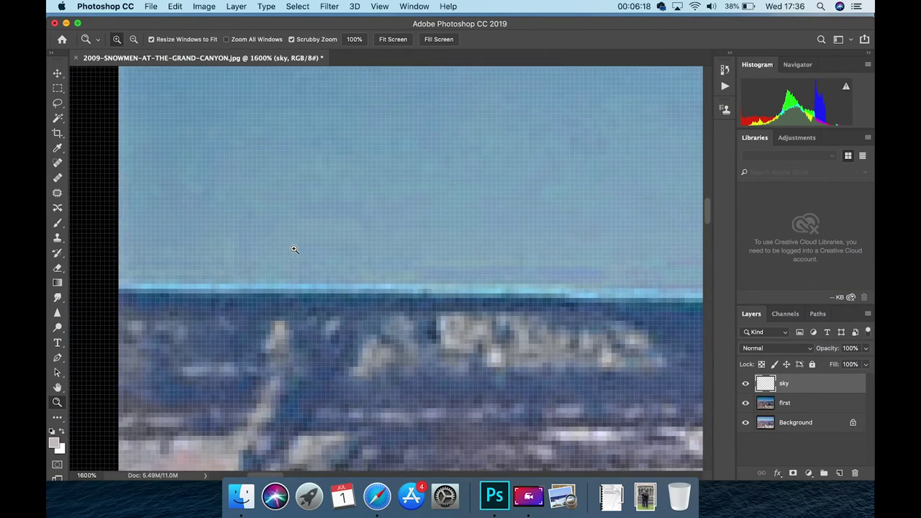
left_click(58, 239)
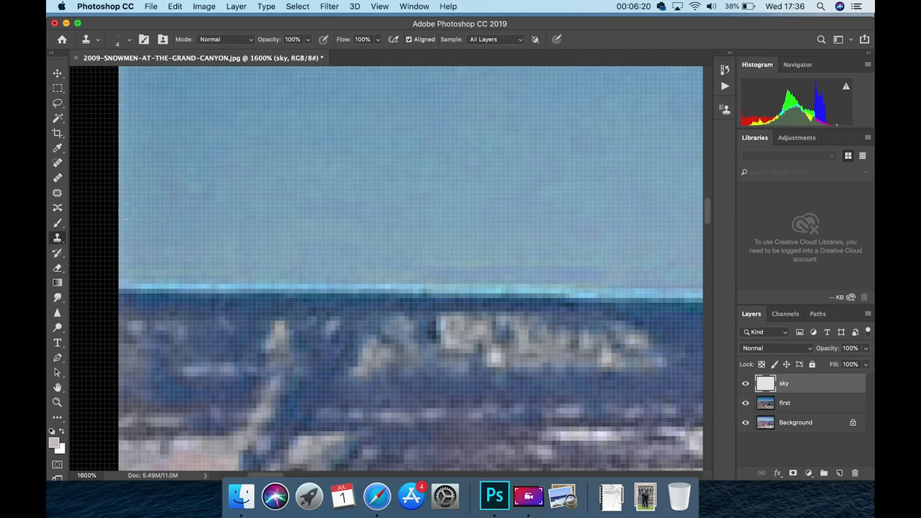
left_click(128, 39)
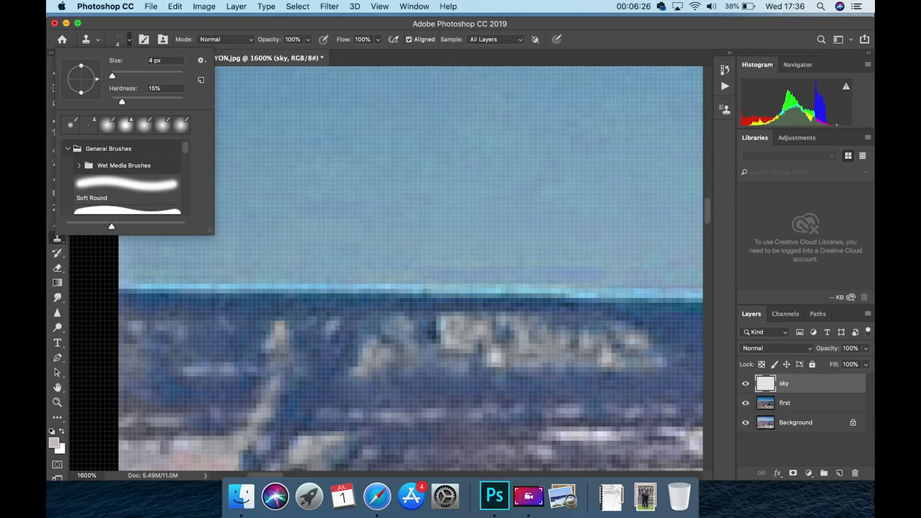
left_click(152, 260)
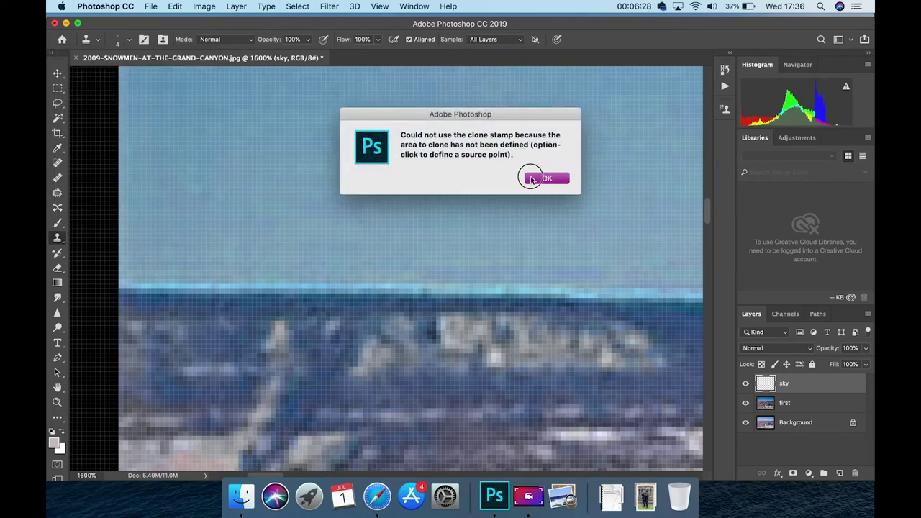
left_click(531, 179)
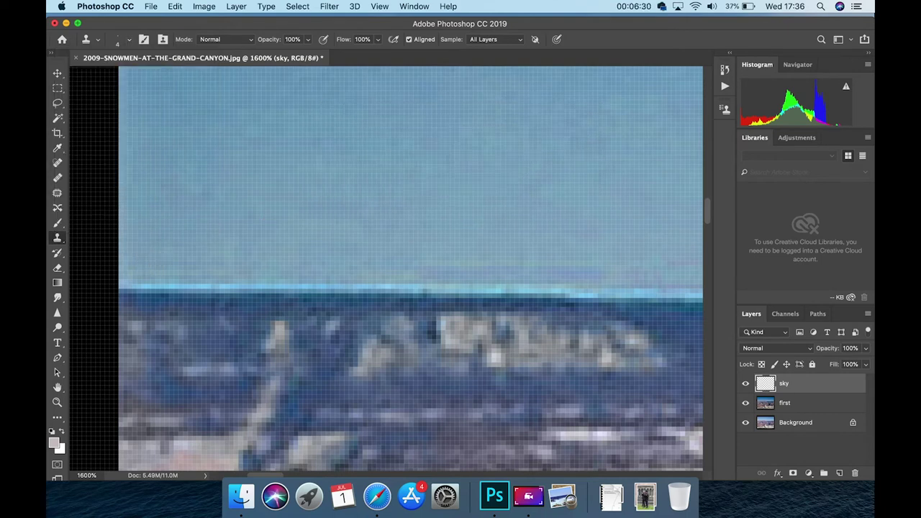
left_click(153, 260, "alt")
mouse_move(137, 279)
left_mouse_down()
mouse_move(219, 280)
mouse_move(124, 279)
mouse_move(563, 285)
left_mouse_up()
- Clone clean sky over the bright halo along the flat horizon stretch beyond its left end, up to where the rim rises
scroll(563, 286, "right", 5)
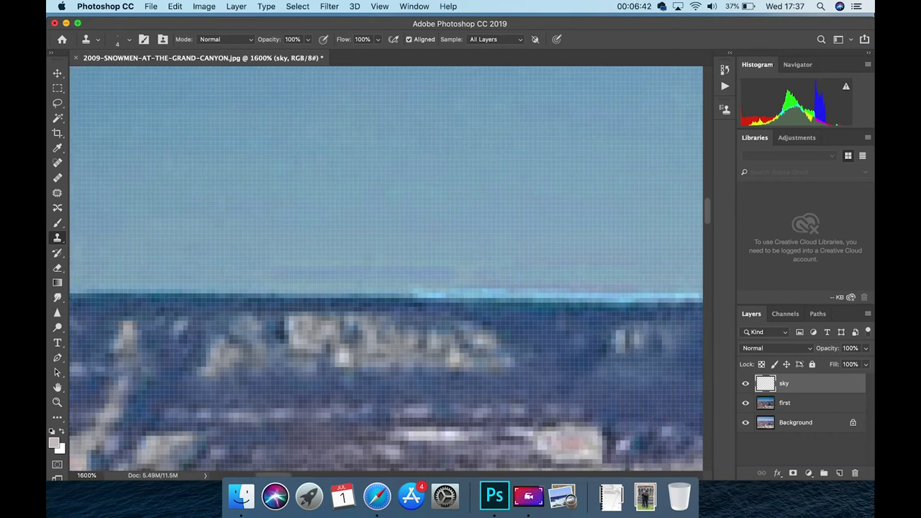
left_click_drag(374, 288, 578, 291)
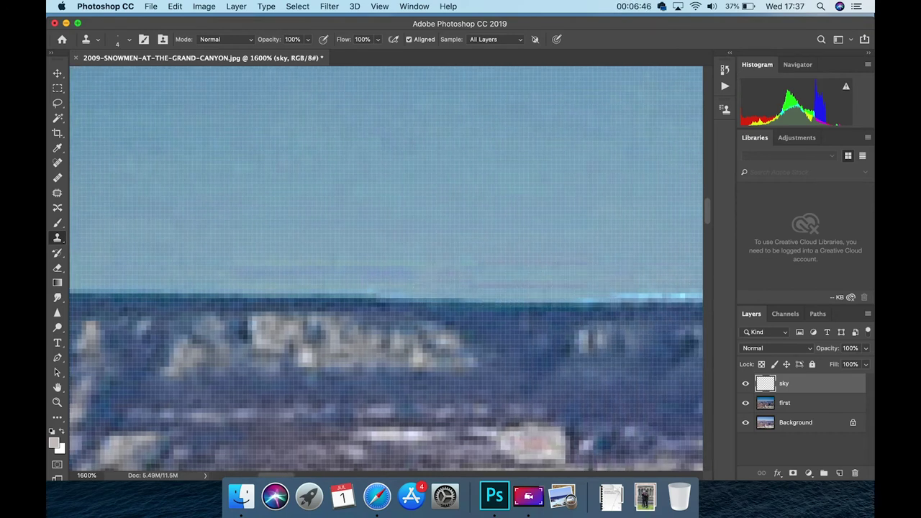
scroll(578, 291, "right", 5)
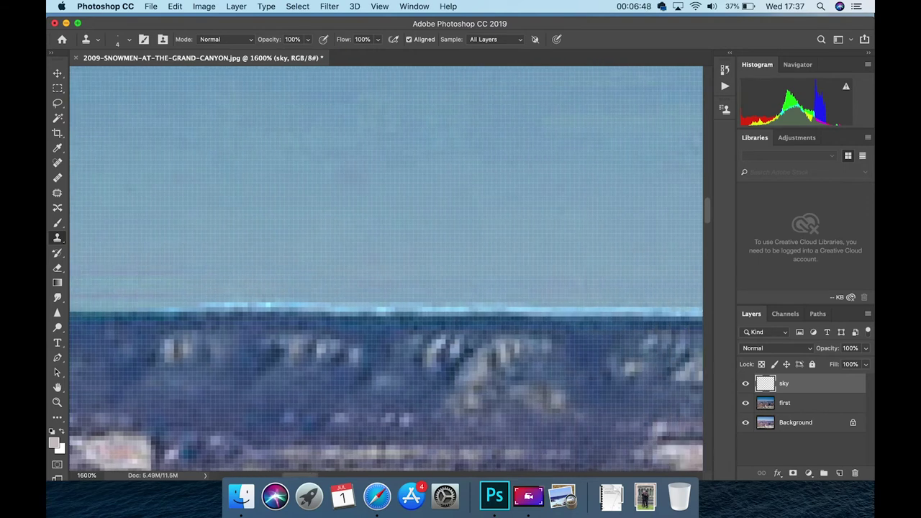
mouse_move(171, 302)
left_mouse_down()
mouse_move(586, 304)
mouse_move(506, 300)
left_mouse_up()
scroll(507, 300, "right", 1)
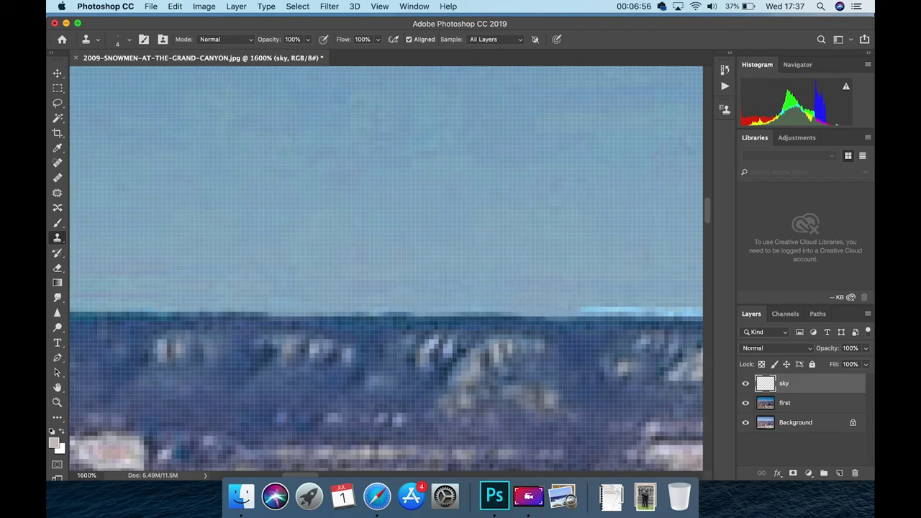
scroll(313, 299, "right", 5)
left_click_drag(313, 299, 529, 293)
- Clone clean sky over the bright halo along the raised rim above the row of pale vertical cliffs
scroll(530, 293, "right", 5)
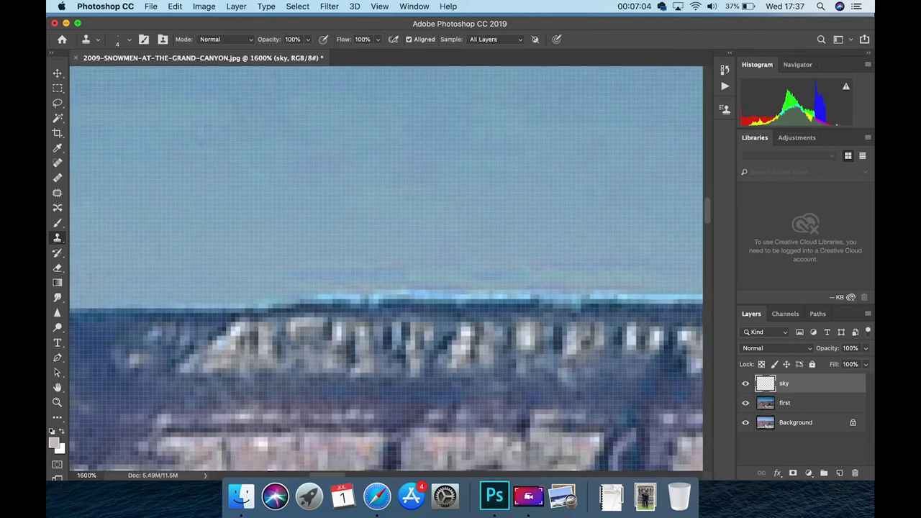
scroll(386, 374, "right", 2)
left_click_drag(273, 303, 407, 305)
left_click_drag(483, 308, 565, 303)
scroll(565, 302, "right", 5)
scroll(386, 303, "right", 8)
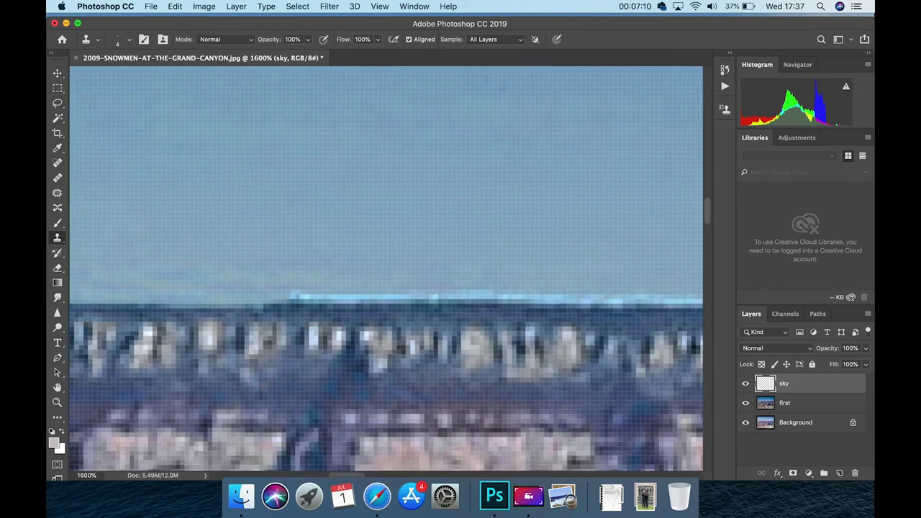
mouse_move(266, 290)
left_mouse_down()
mouse_move(615, 288)
mouse_move(553, 285)
left_mouse_up()
- Continue the sky cloning over the halo from the end of the cliff row, down the gentle slope and past the dip in the rim
scroll(387, 274, "right", 5)
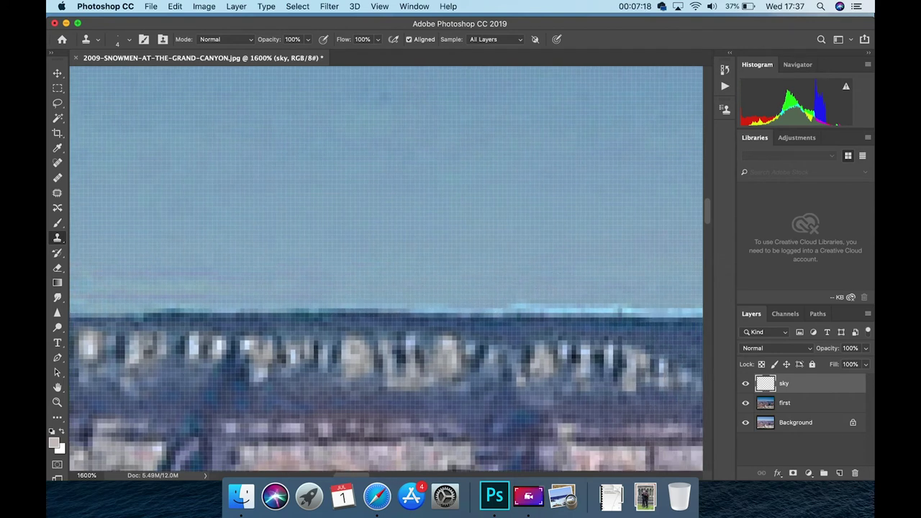
scroll(386, 273, "left", 3)
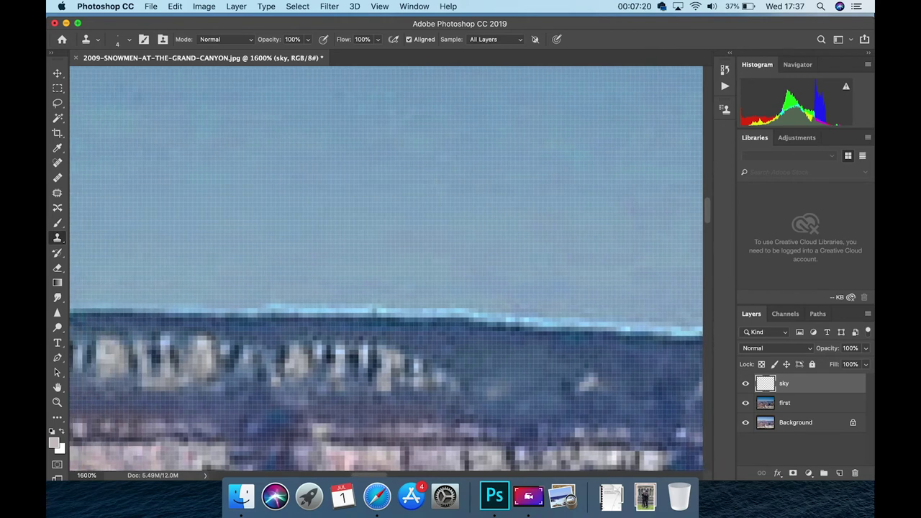
left_click_drag(264, 306, 418, 301)
scroll(387, 274, "right", 2)
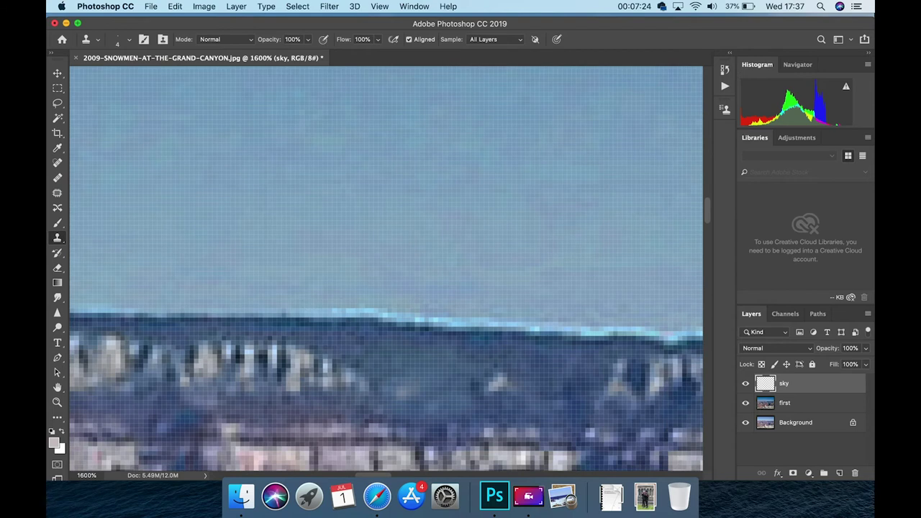
left_click_drag(326, 305, 482, 310)
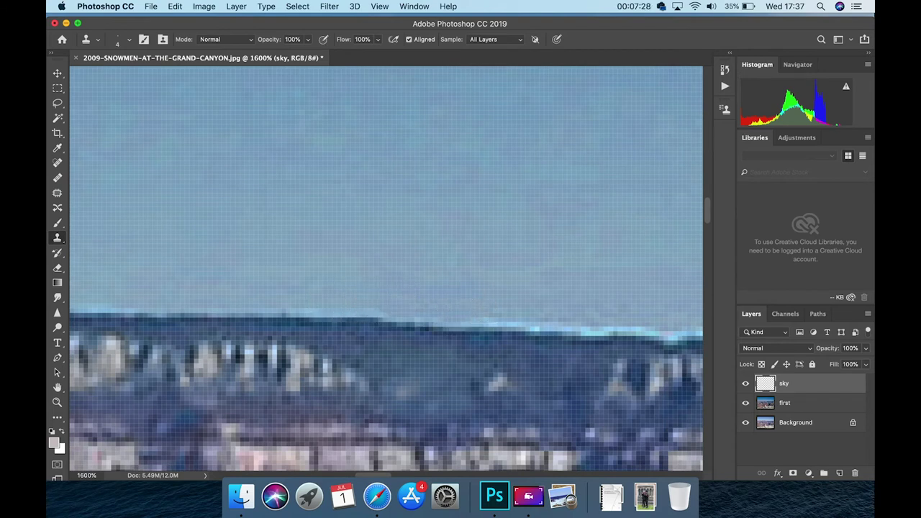
scroll(483, 309, "right", 3)
scroll(387, 273, "right", 2)
mouse_move(289, 294)
left_mouse_down()
mouse_move(411, 304)
mouse_move(402, 305)
mouse_move(520, 300)
left_mouse_up()
scroll(386, 378, "right", 5)
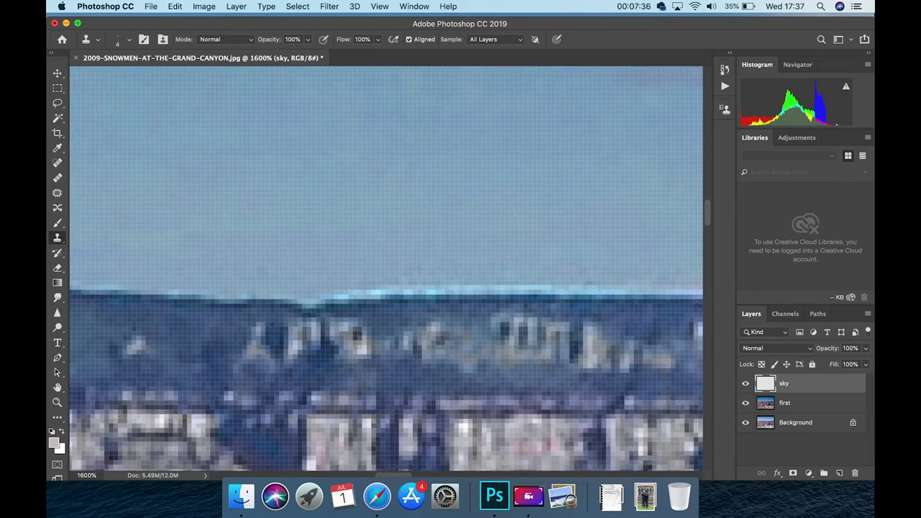
mouse_move(336, 297)
left_mouse_down()
mouse_move(339, 287)
mouse_move(329, 290)
mouse_move(397, 281)
mouse_move(513, 288)
left_mouse_up()
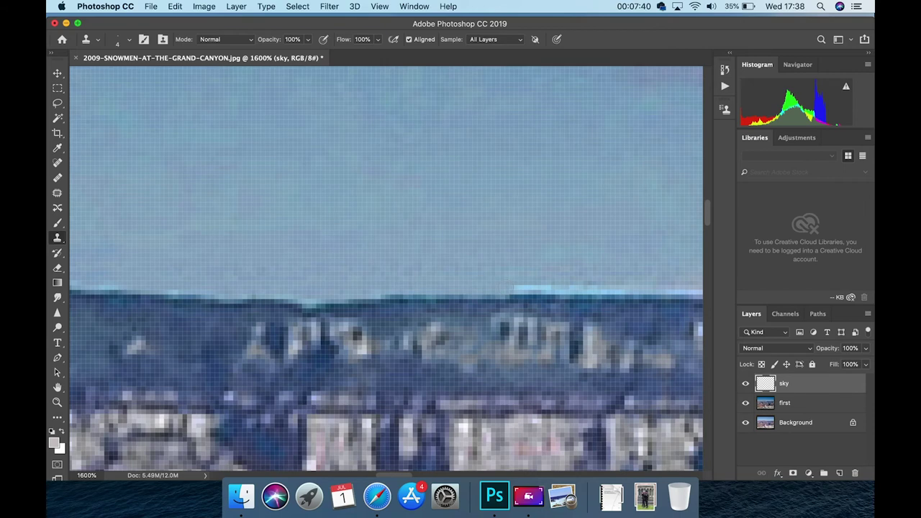
- Clone sky over the bright halo along the nearly level rim past the dip, including the stretch under the pinkish sky
scroll(512, 288, "right", 6)
mouse_move(339, 290)
left_mouse_down()
mouse_move(341, 281)
mouse_move(545, 288)
left_mouse_up()
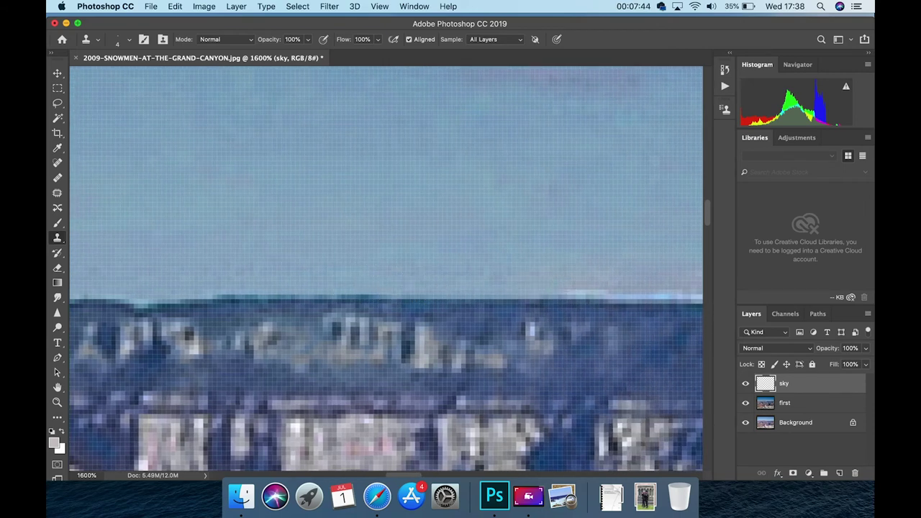
scroll(545, 288, "right", 7)
scroll(545, 288, "down", 1)
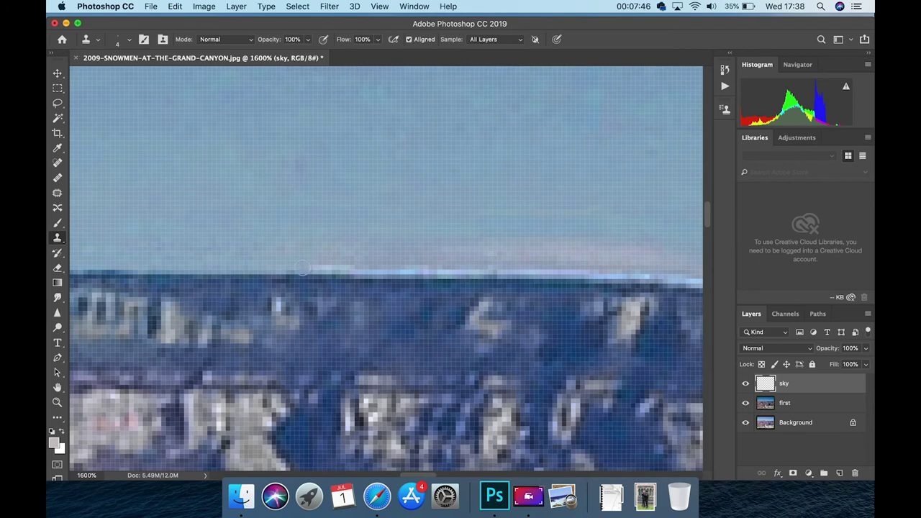
left_click_drag(306, 268, 495, 267)
left_click_drag(438, 263, 534, 267)
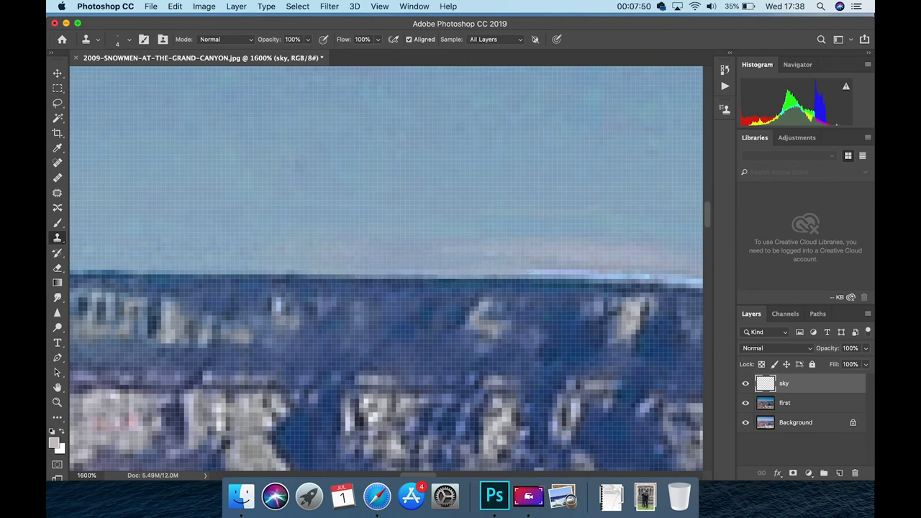
scroll(534, 267, "right", 3)
scroll(534, 267, "right", 4)
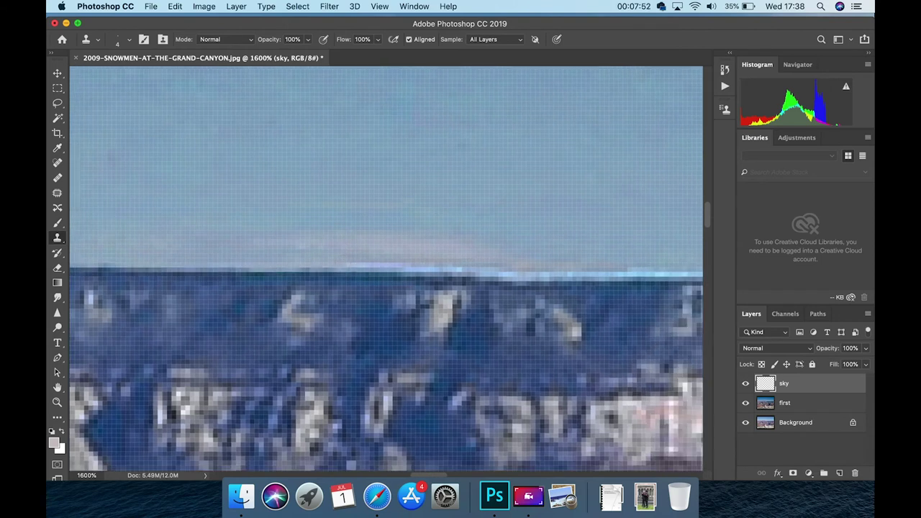
left_click_drag(345, 262, 541, 267)
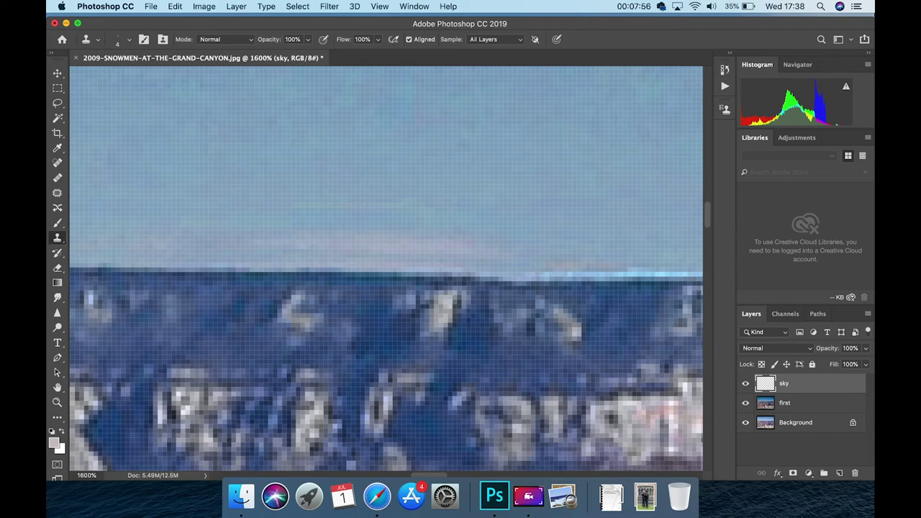
scroll(387, 360, "right", 4)
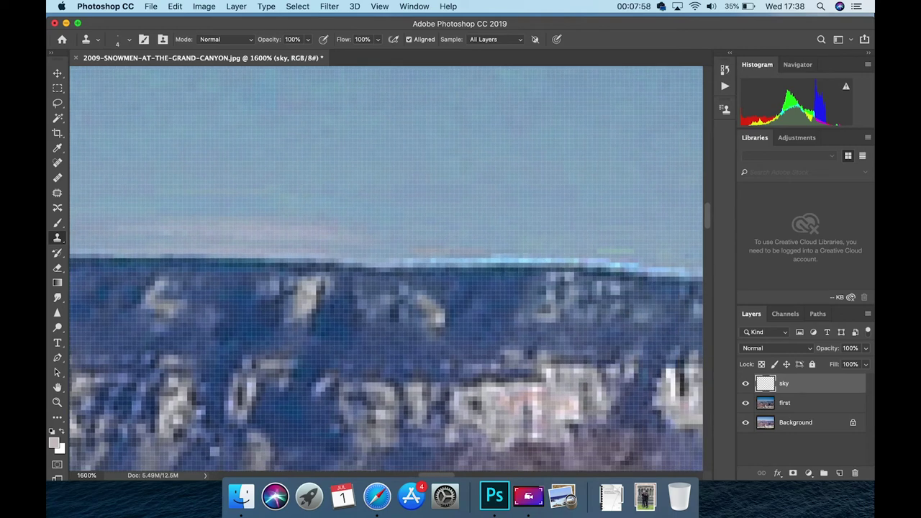
left_click_drag(393, 256, 568, 261)
- Paint cloned sky over the bright edge along the rim's downward slope to where the horizon levels out
scroll(576, 237, "right", 6)
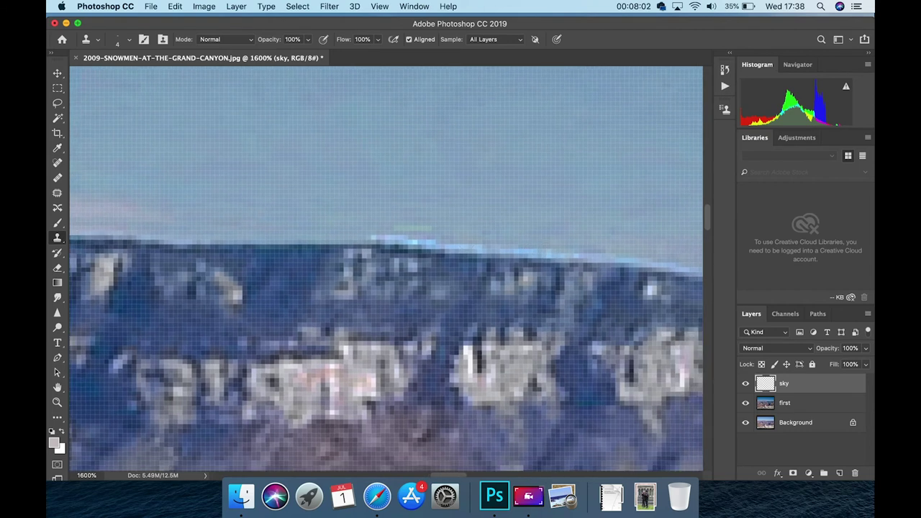
left_click_drag(371, 236, 568, 247)
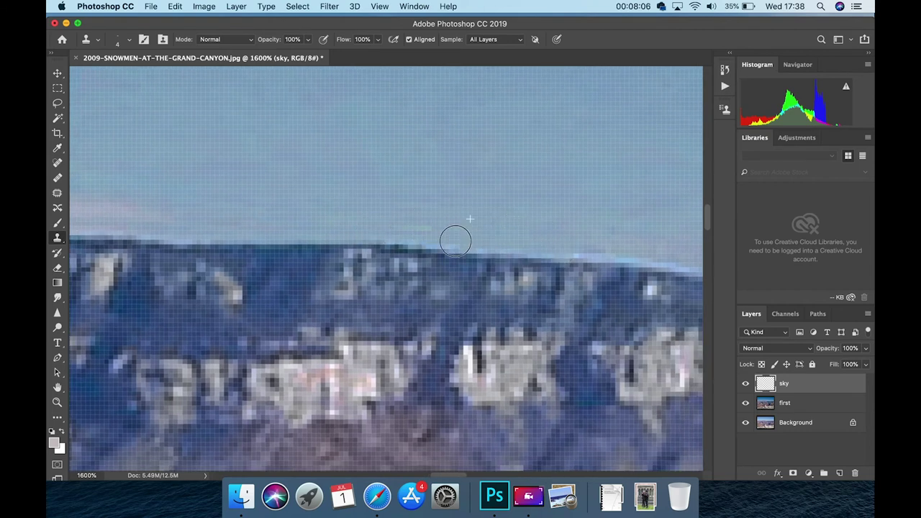
scroll(552, 199, "right", 2)
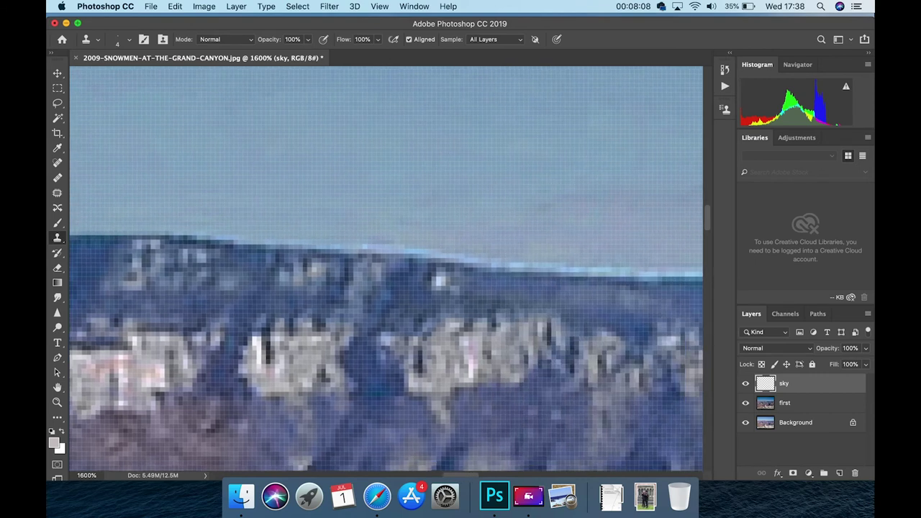
left_click_drag(321, 240, 551, 263)
scroll(551, 264, "right", 7)
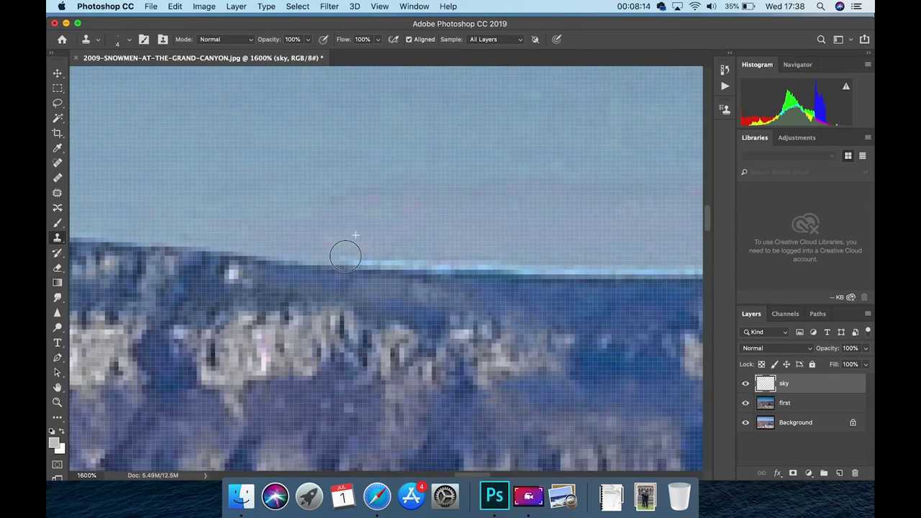
left_click_drag(346, 256, 548, 262)
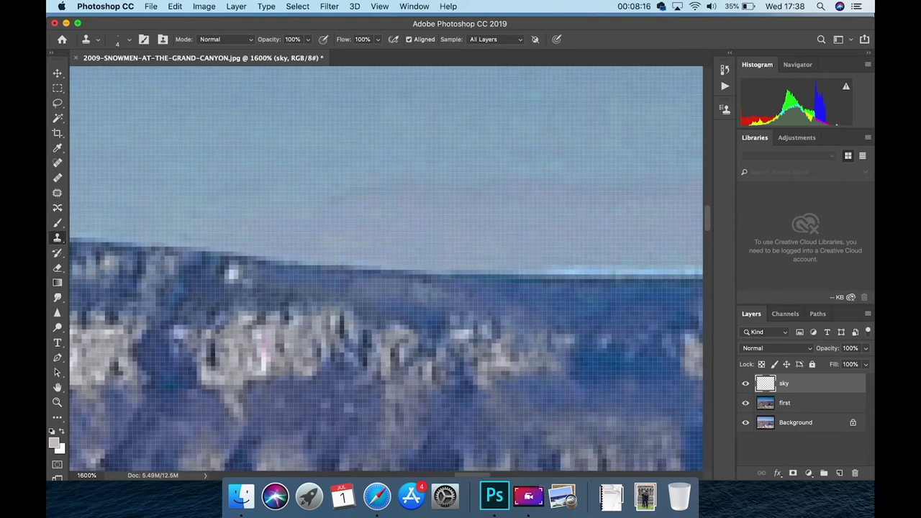
- Clone clean sky over the bright halo along the level horizon above the dark blue slopes with scattered pale outcrops
scroll(386, 269, "right", 5)
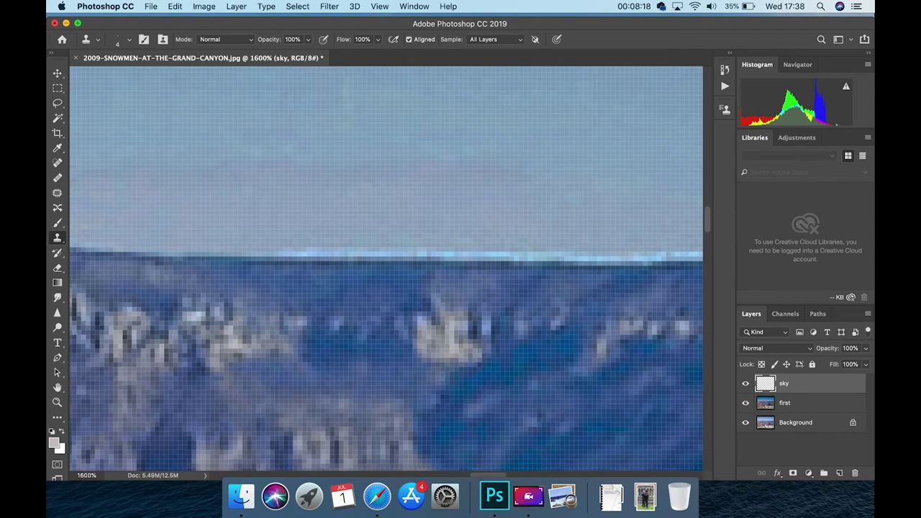
left_click_drag(285, 249, 506, 249)
scroll(518, 249, "right", 5)
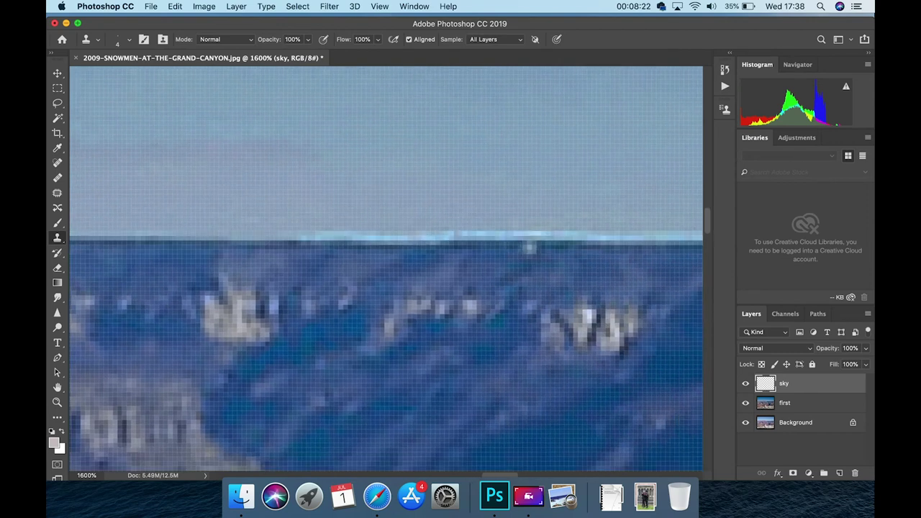
left_click_drag(299, 238, 524, 238)
scroll(524, 239, "right", 10)
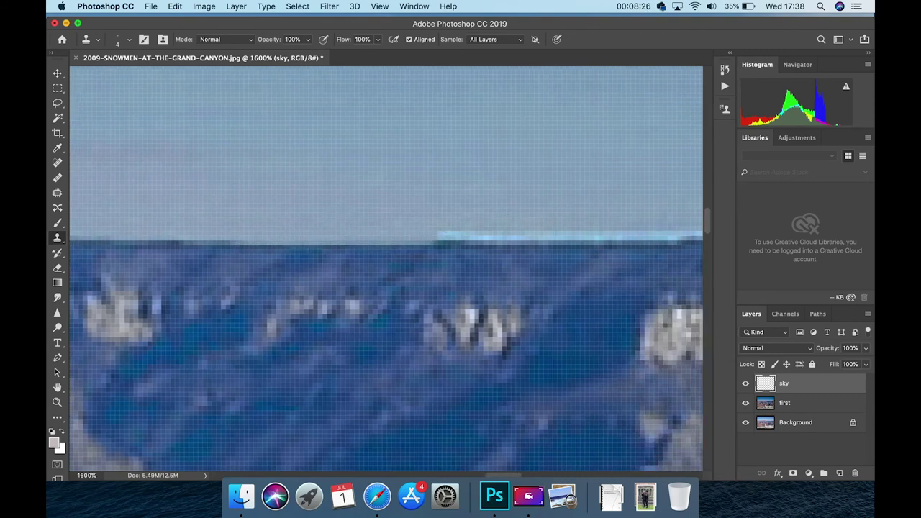
left_click_drag(279, 227, 524, 227)
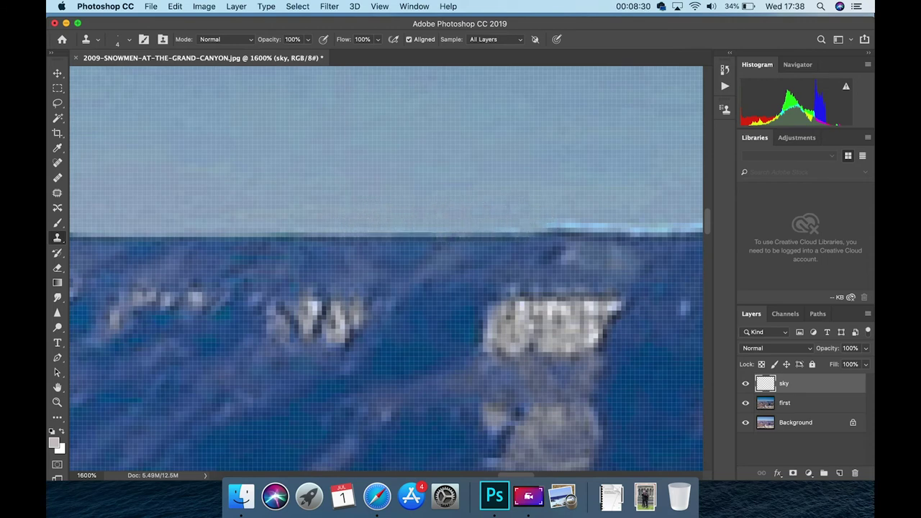
scroll(525, 226, "right", 8)
left_click_drag(346, 207, 582, 209)
scroll(583, 209, "right", 4)
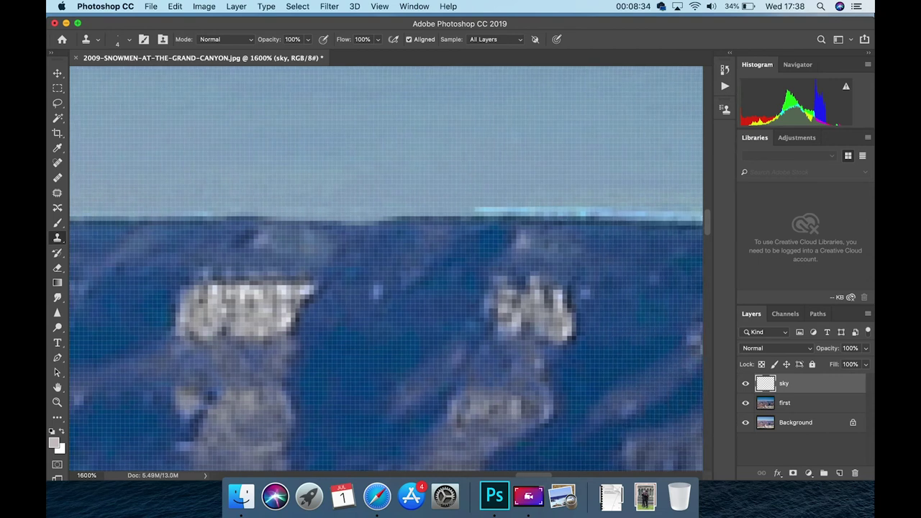
scroll(386, 269, "right", 4)
scroll(386, 270, "down", 1)
mouse_move(360, 186)
left_mouse_down()
mouse_move(539, 185)
mouse_move(466, 187)
mouse_move(372, 170)
mouse_move(395, 173)
left_mouse_up()
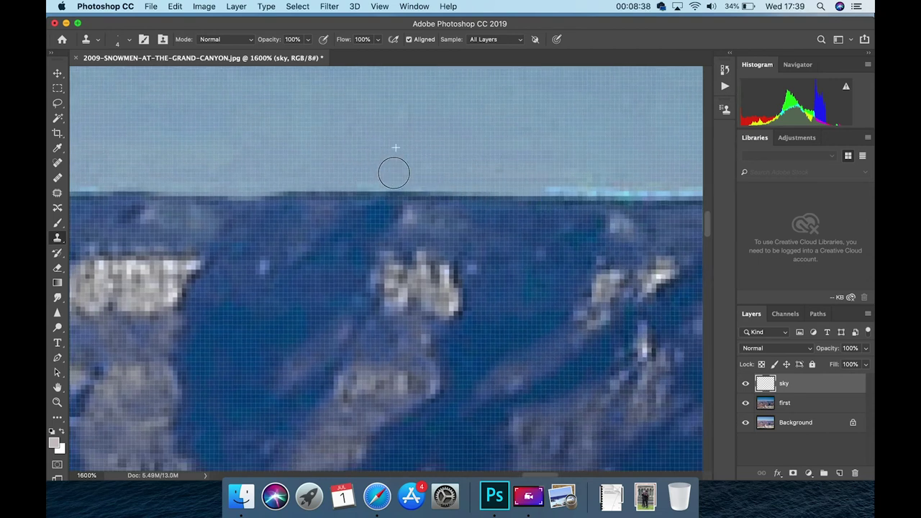
- Clone sky over the bright halo along the nearly level rim, up to past the long pale rock ledge just below it
scroll(387, 270, "right", 6)
scroll(387, 270, "down", 1)
mouse_move(328, 164)
left_mouse_down()
mouse_move(549, 168)
mouse_move(467, 175)
mouse_move(338, 163)
left_mouse_up()
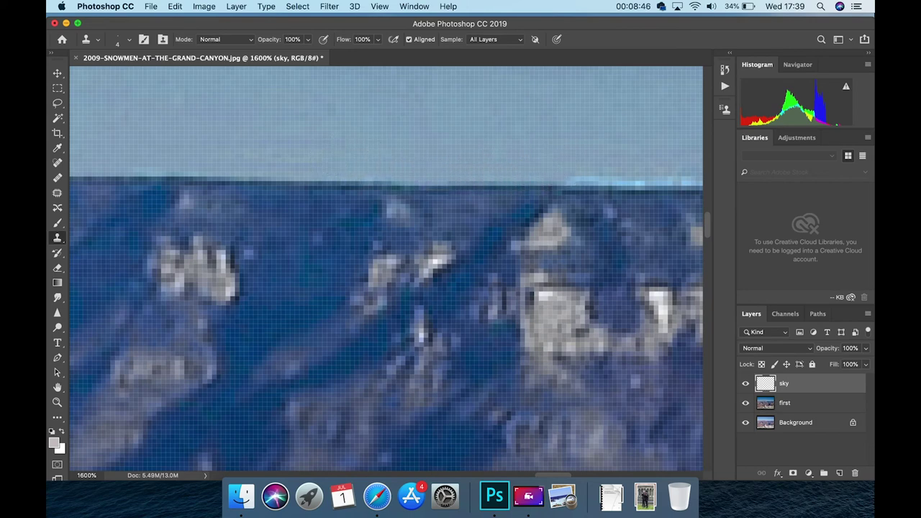
scroll(387, 321, "right", 8)
left_click_drag(307, 182, 592, 180)
scroll(387, 326, "right", 10)
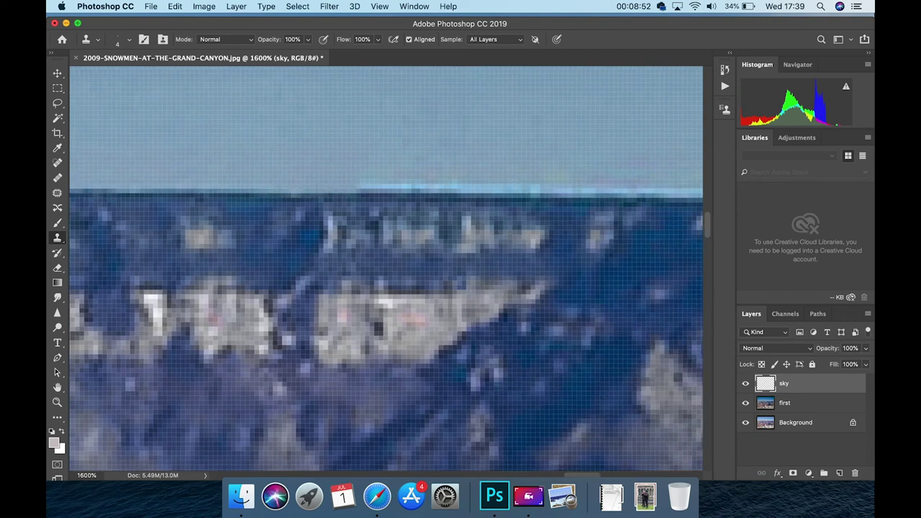
left_click_drag(360, 183, 606, 186)
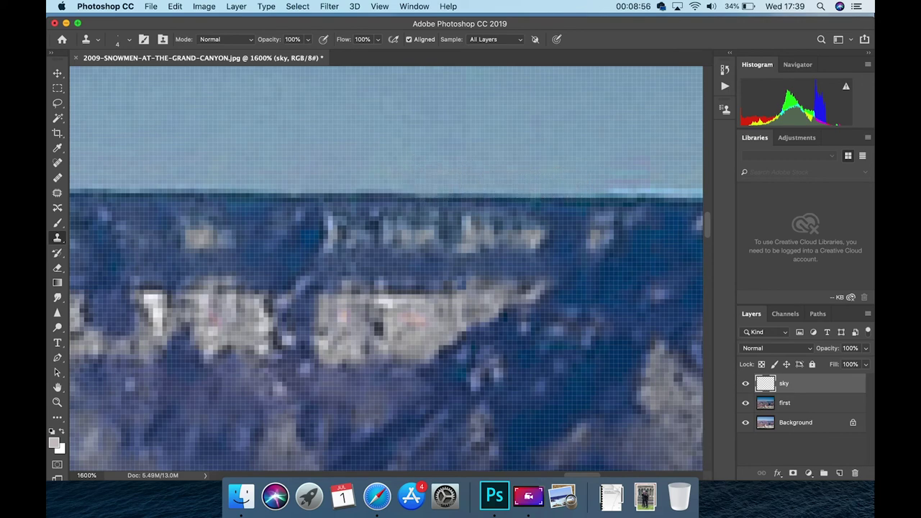
- Continue cloning sky over the halo along the gently falling rim above the broad grey, speckled outcrop
scroll(415, 189, "right", 10)
scroll(386, 325, "right", 6)
left_click_drag(379, 180, 621, 182)
scroll(621, 181, "right", 20)
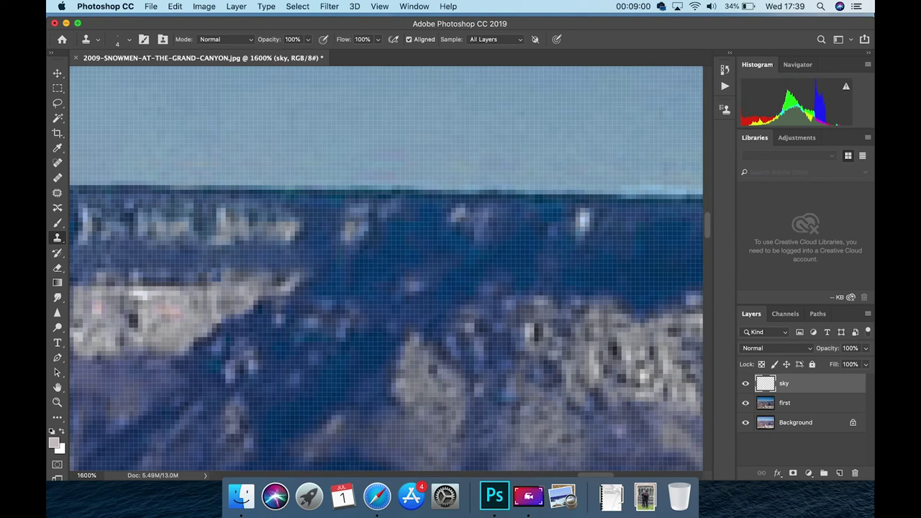
left_click_drag(358, 195, 611, 197)
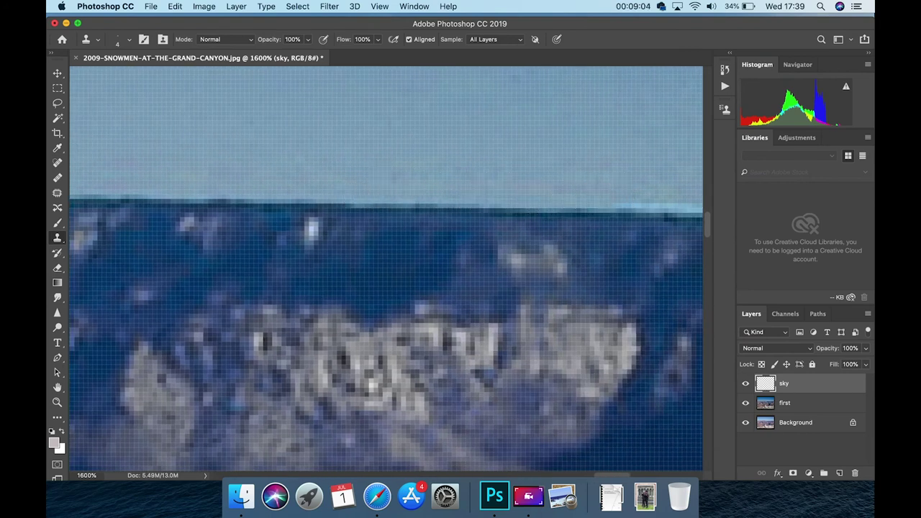
scroll(387, 269, "right", 15)
left_click_drag(388, 207, 635, 210)
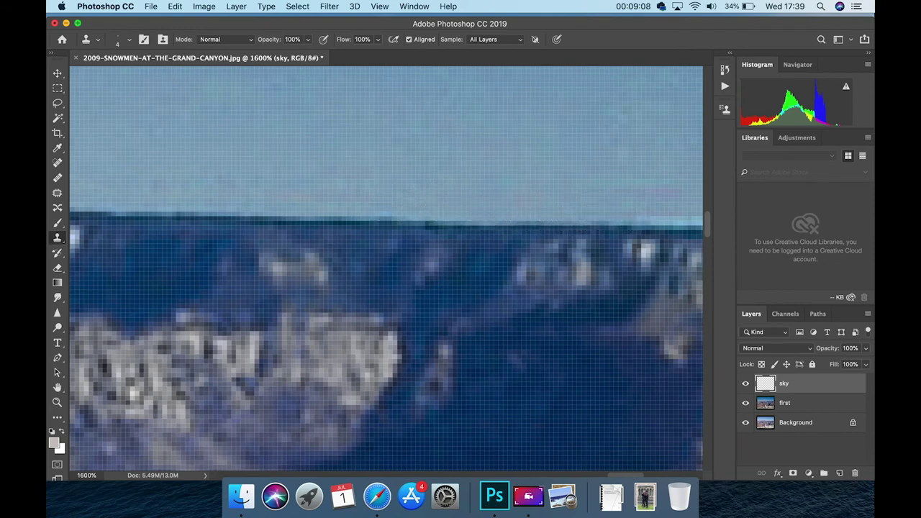
- Clone sky over the last stretch of bright halo, finishing the horizon at the photo's right edge
scroll(386, 269, "right", 15)
left_click_drag(407, 220, 673, 224)
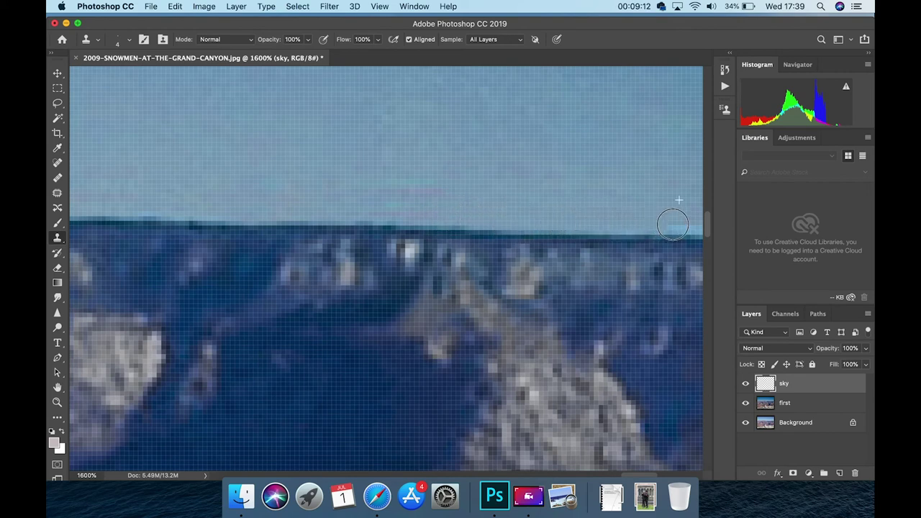
scroll(386, 270, "right", 15)
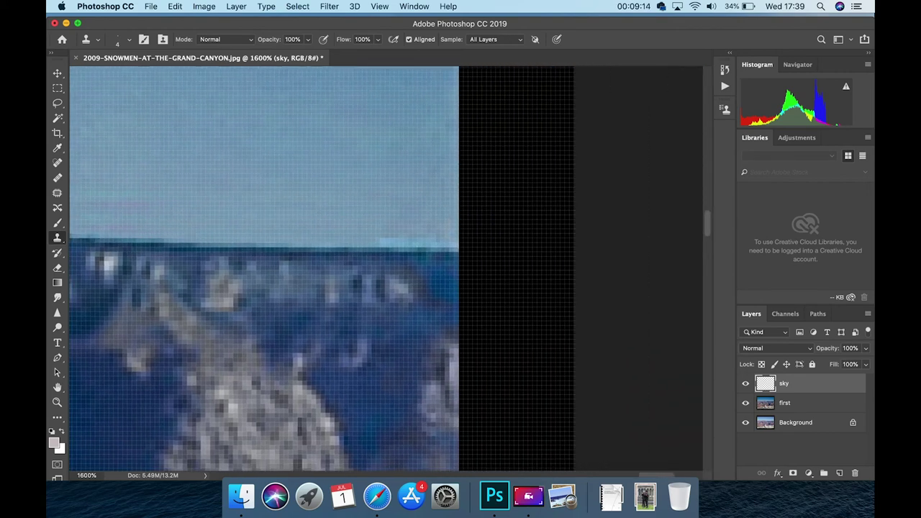
left_click_drag(371, 238, 430, 240)
left_click_drag(441, 239, 407, 241)
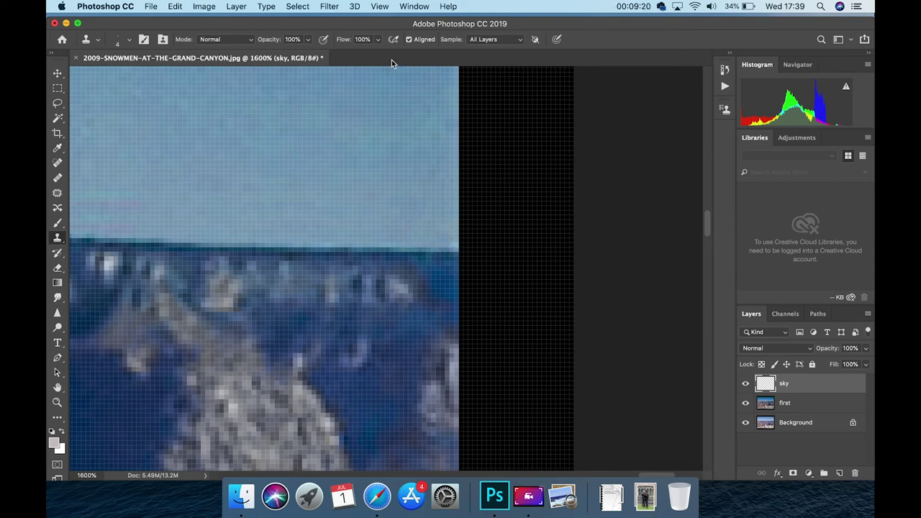
- Compare the whole photo with the sky layer hidden and shown, and merge the sky layer down into the first layer
left_click(372, 6)
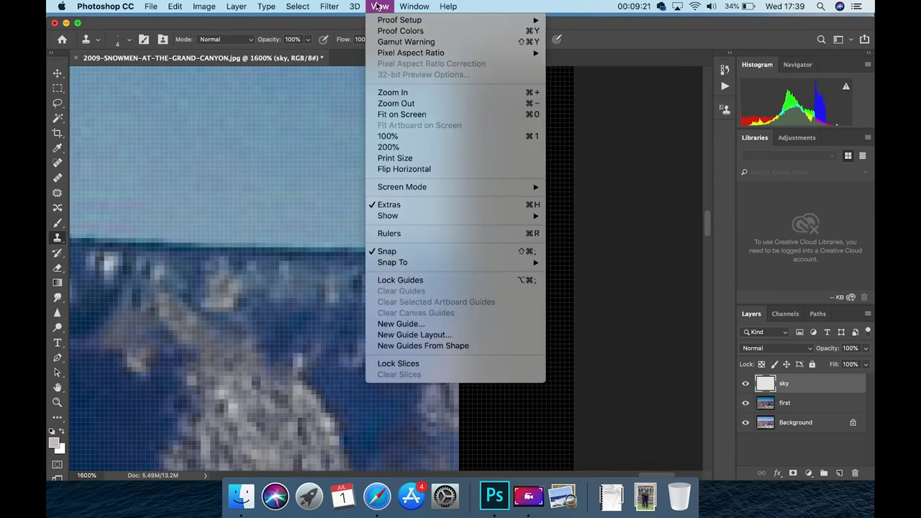
left_click(399, 114)
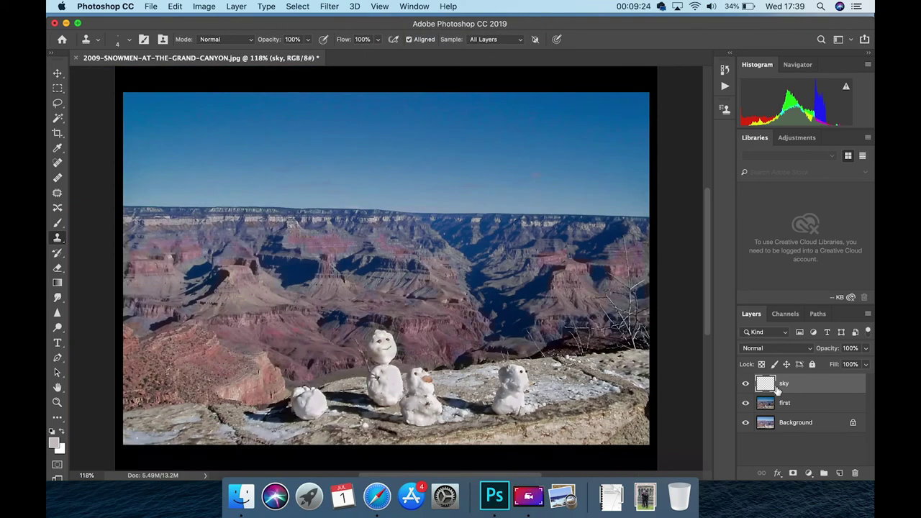
left_click(746, 384)
left_click(746, 384)
left_click(746, 383)
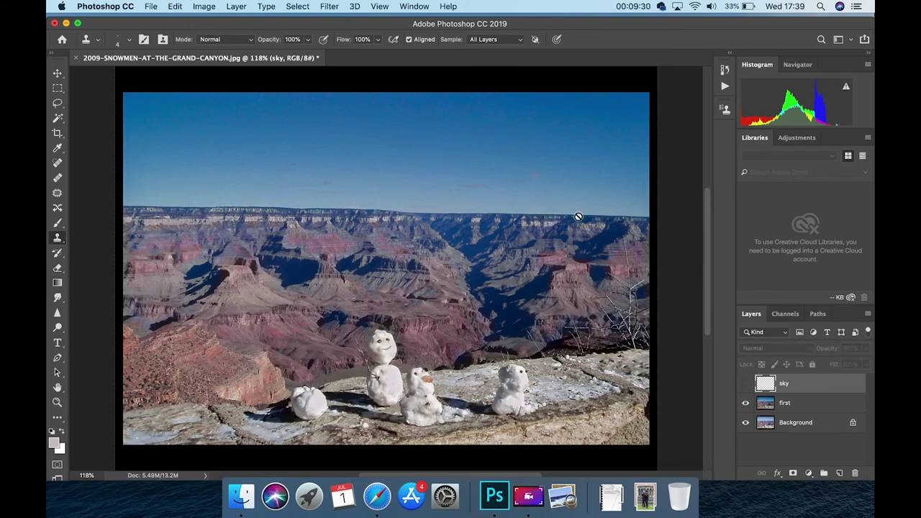
left_click(747, 384)
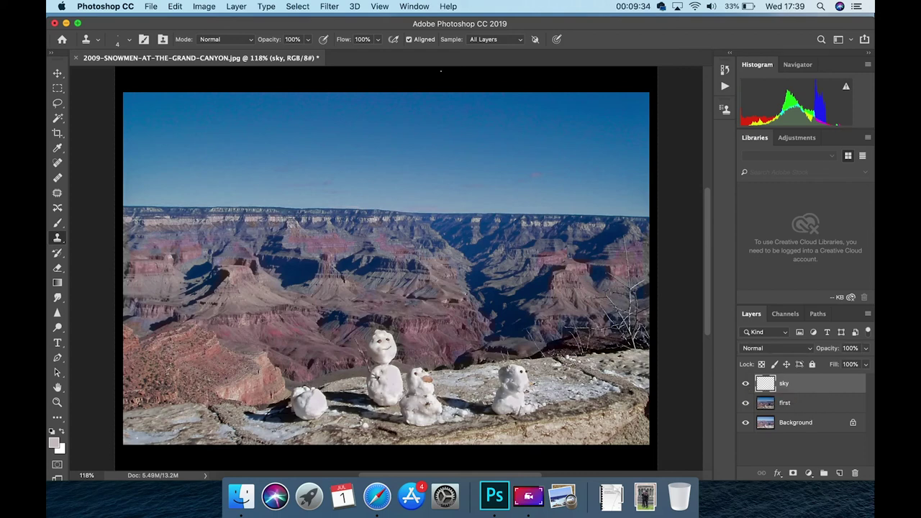
left_click(241, 7)
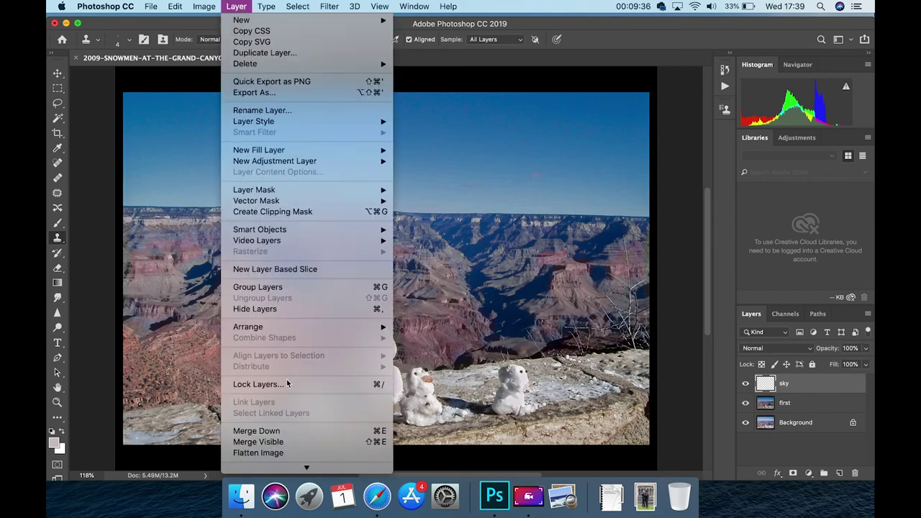
left_click(281, 431)
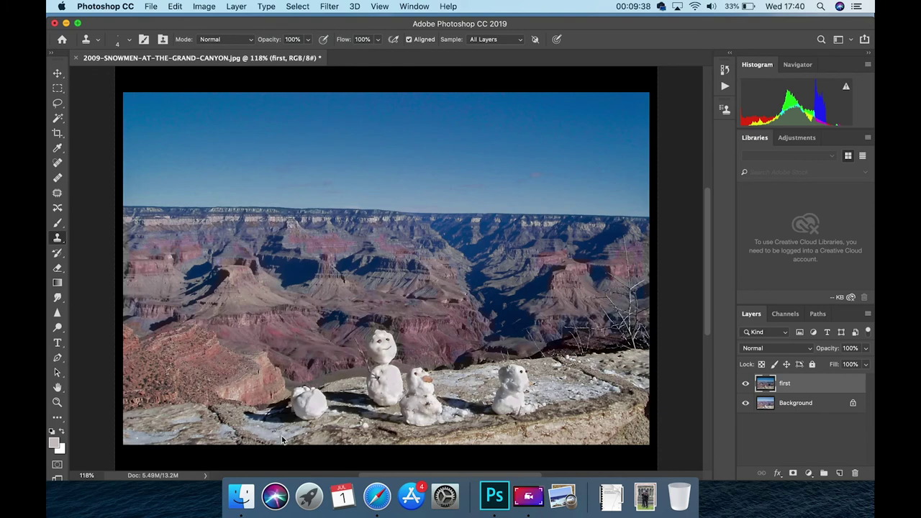
- Add a Levels adjustment layer above the first layer and apply its automatic correction
left_click(808, 474)
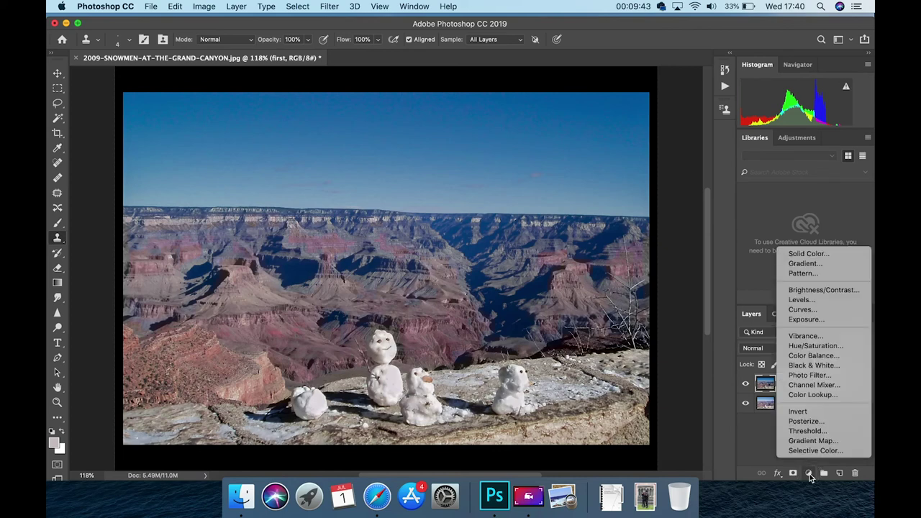
left_click(801, 300)
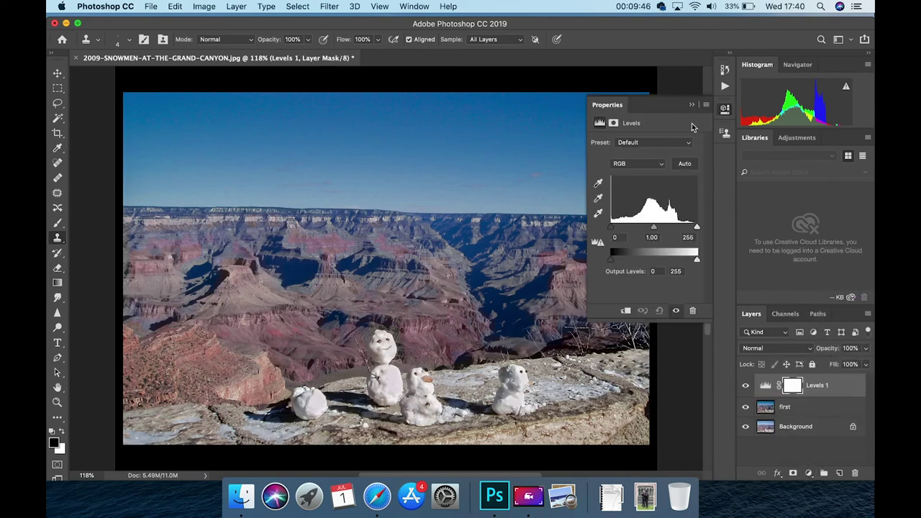
left_click(686, 164)
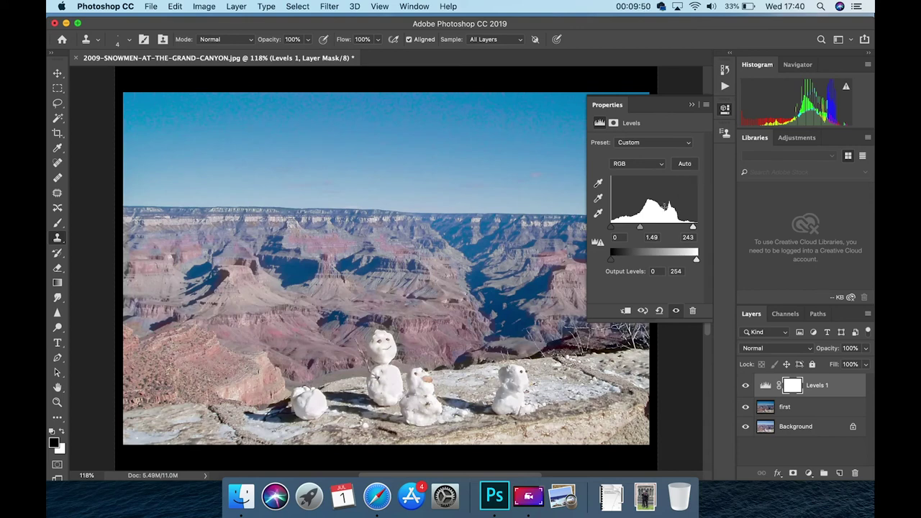
- Darken the Levels midtones to about 1.03 and set the white input level to 250
left_click_drag(641, 230, 650, 233)
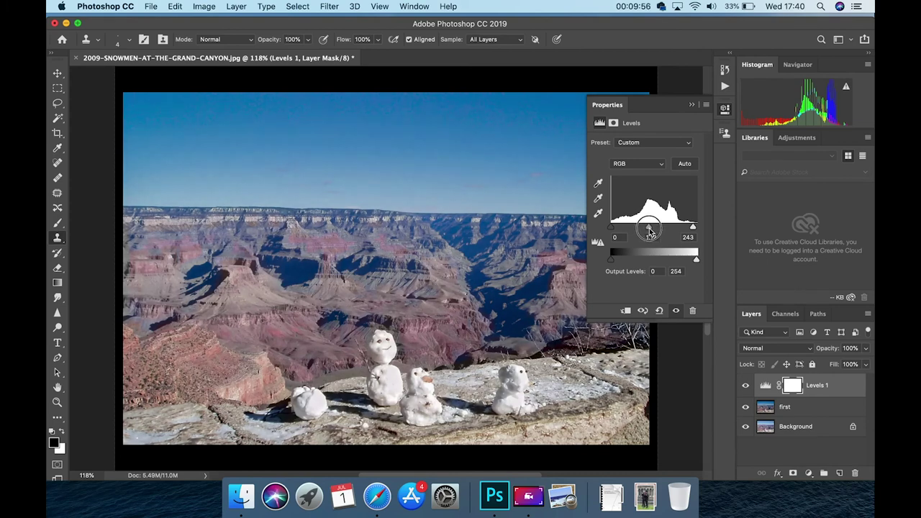
left_click_drag(650, 231, 651, 231)
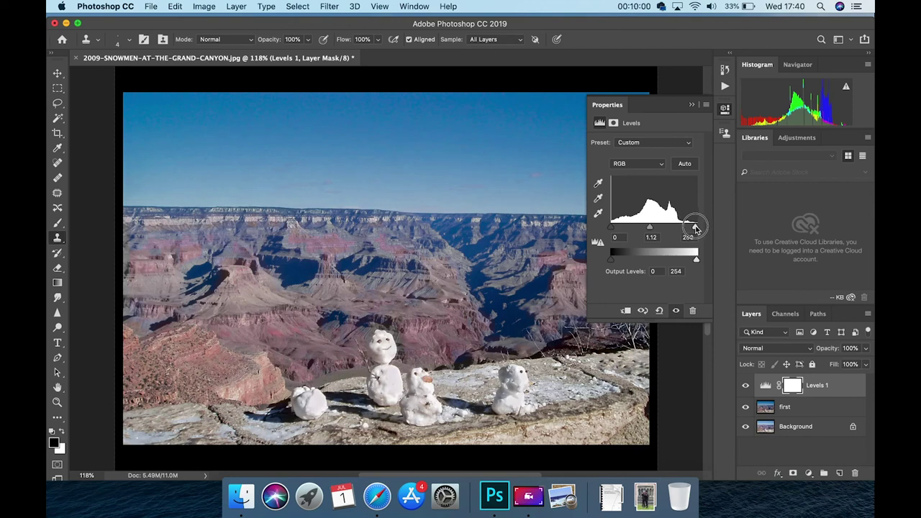
left_click_drag(695, 229, 695, 229)
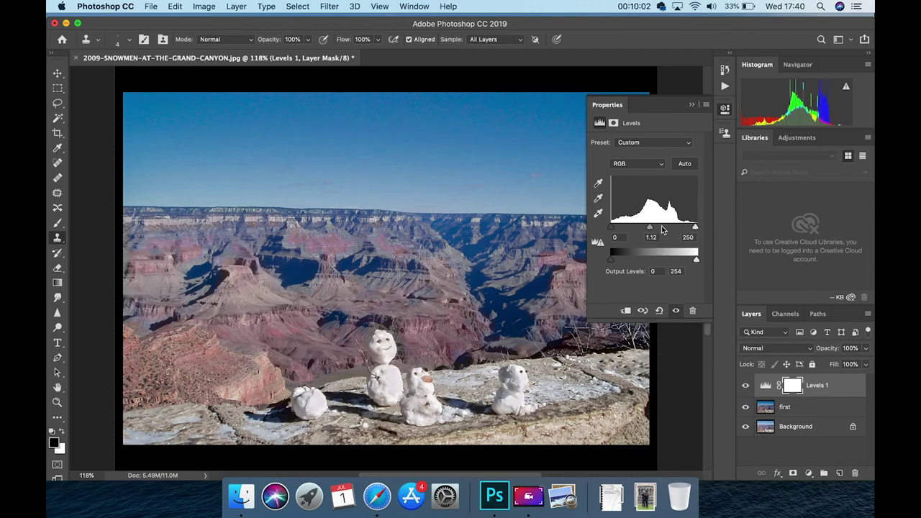
left_click_drag(652, 231, 653, 231)
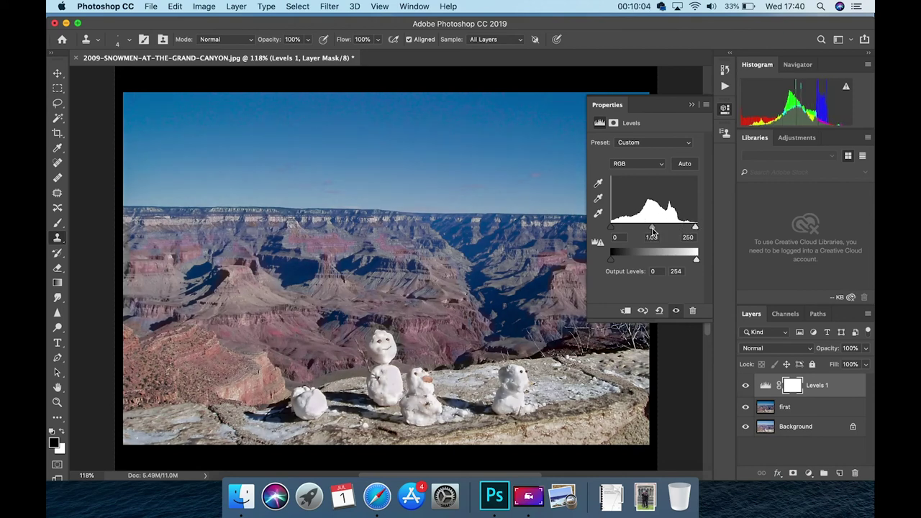
left_click(706, 105)
key("Escape")
left_click(725, 108)
- Compare the photo with the Levels adjustment hidden and shown, and merge all visible layers
left_click(745, 387)
left_click(745, 387)
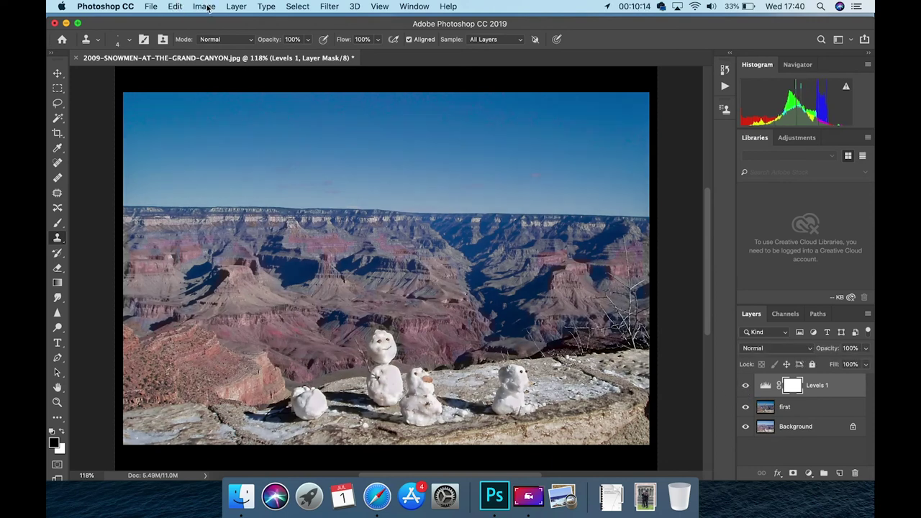
left_click(235, 7)
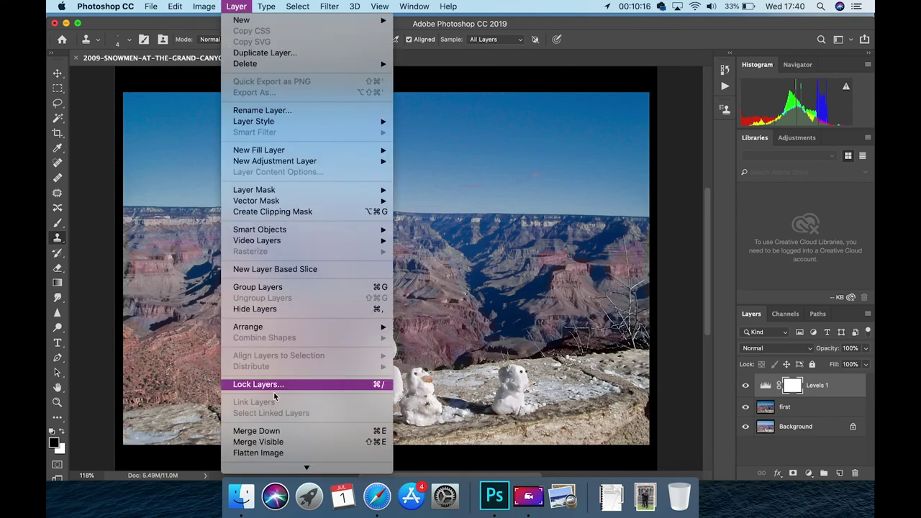
left_click(273, 442)
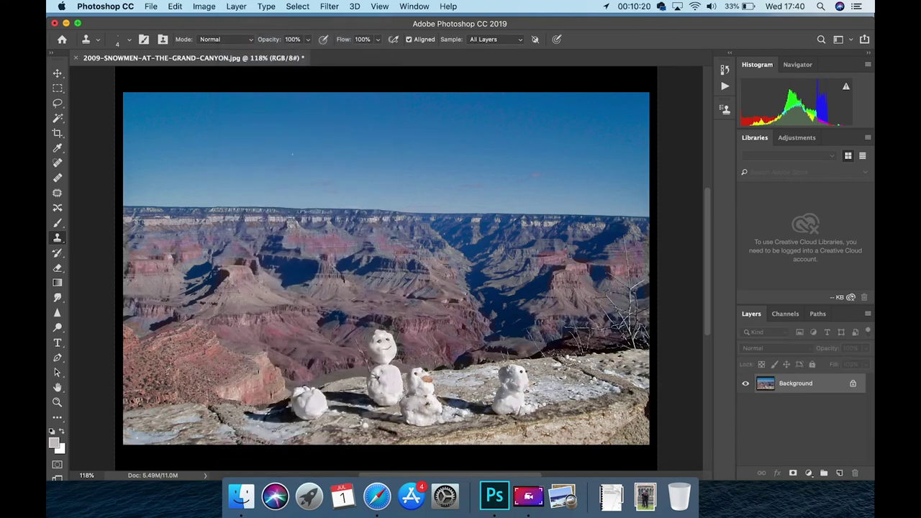
- Apply a Camera Raw filter with a post-crop vignetting amount of -15 to darken the photo's corners
left_click(330, 7)
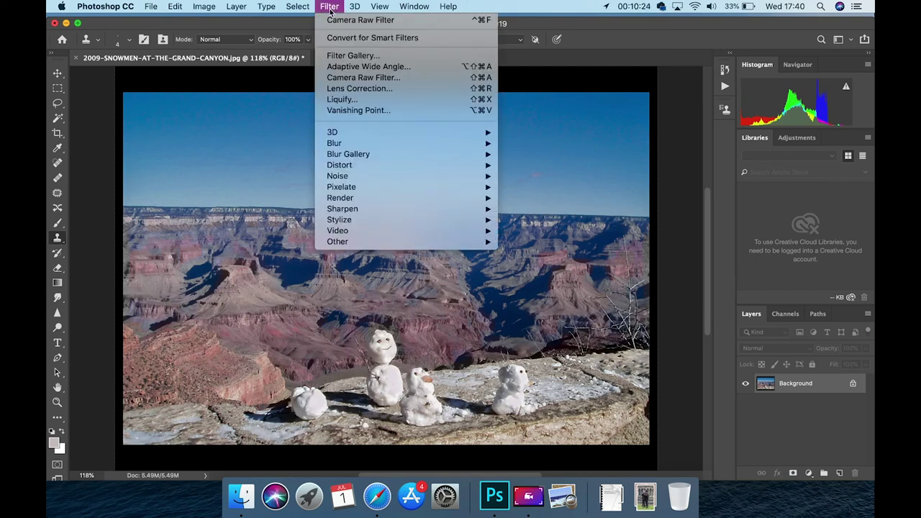
left_click(348, 78)
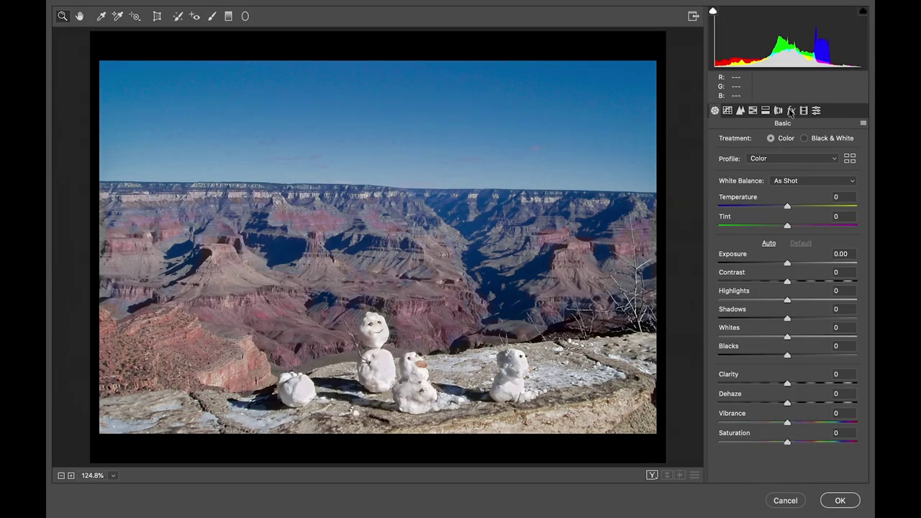
left_click(791, 110)
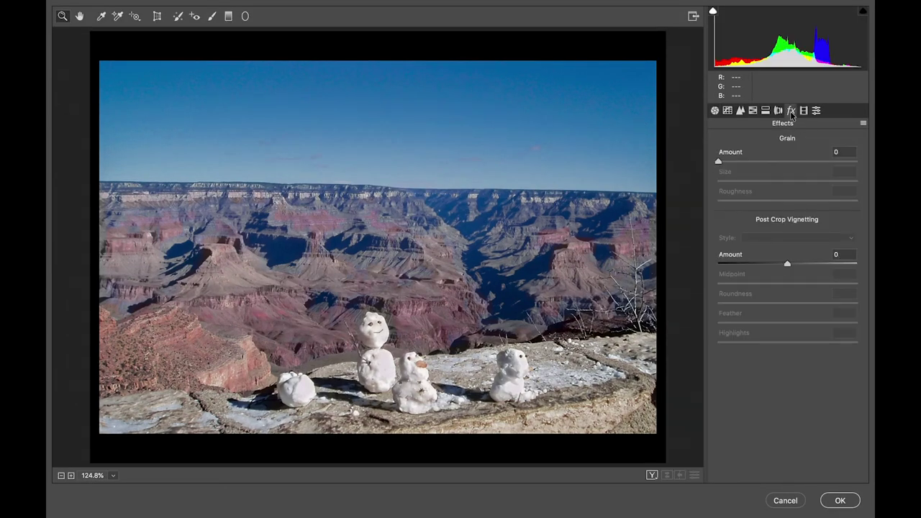
left_click_drag(788, 265, 777, 266)
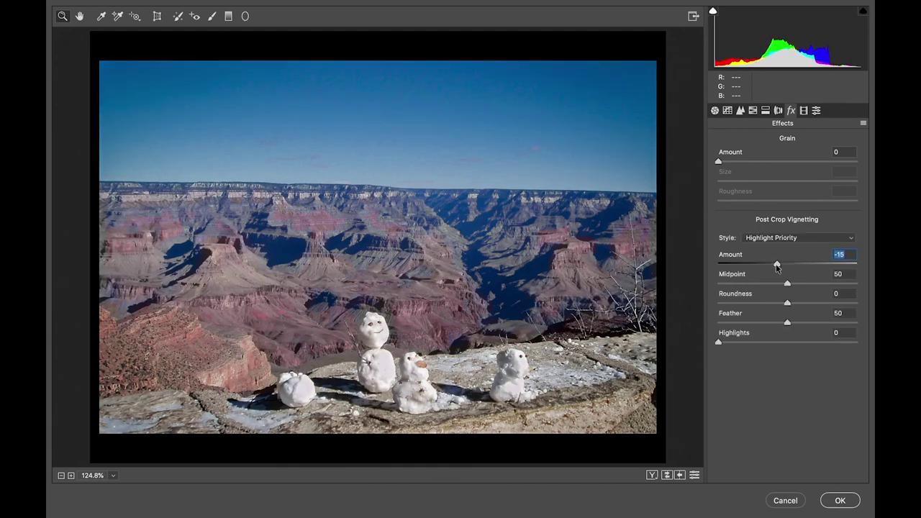
left_click(833, 503)
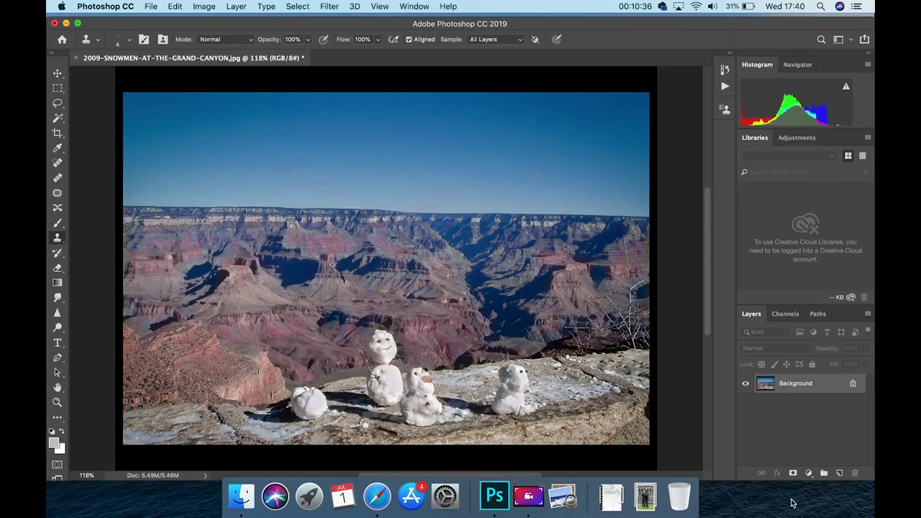
- Save the photo as a JPEG copy in Downloads at Maximum quality 11, replacing the existing copy
left_click(151, 6)
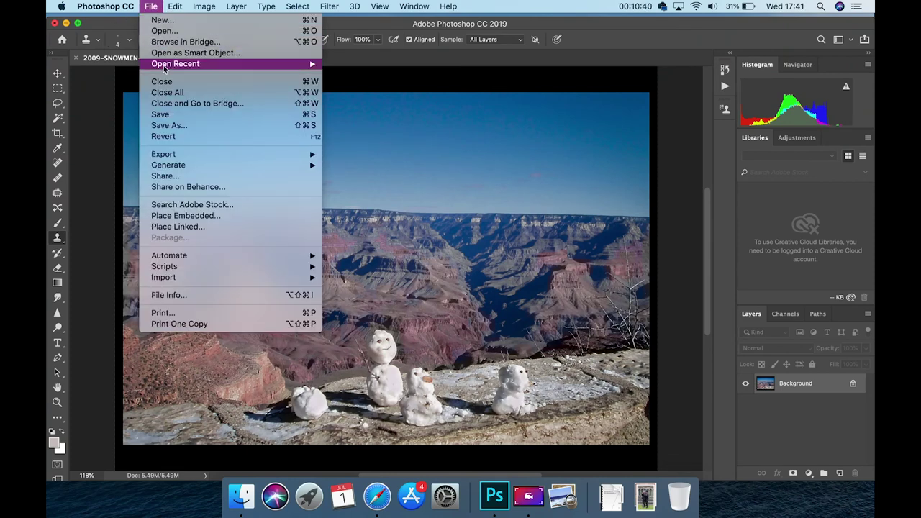
left_click(170, 124)
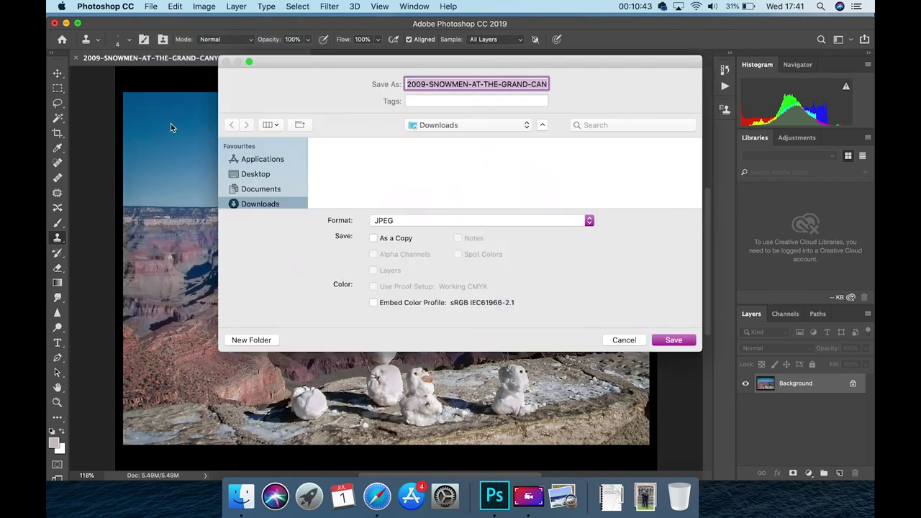
left_click(373, 238)
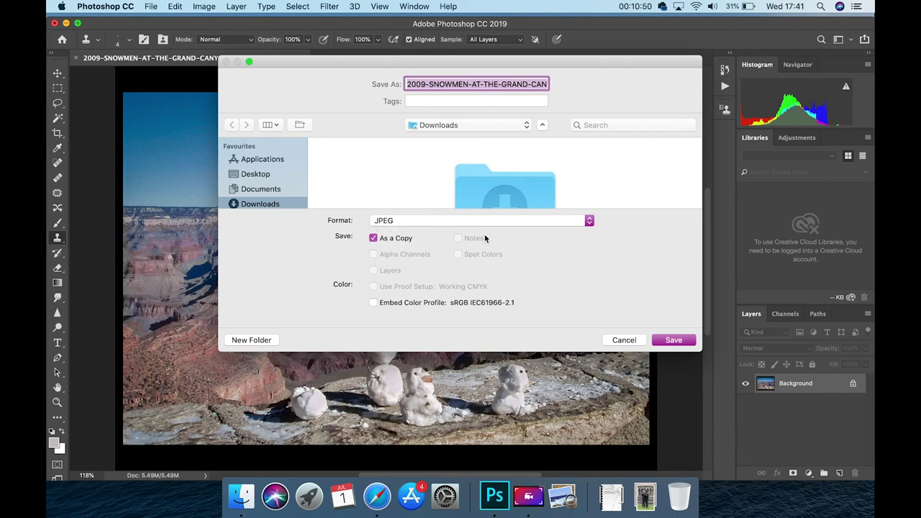
left_click(670, 340)
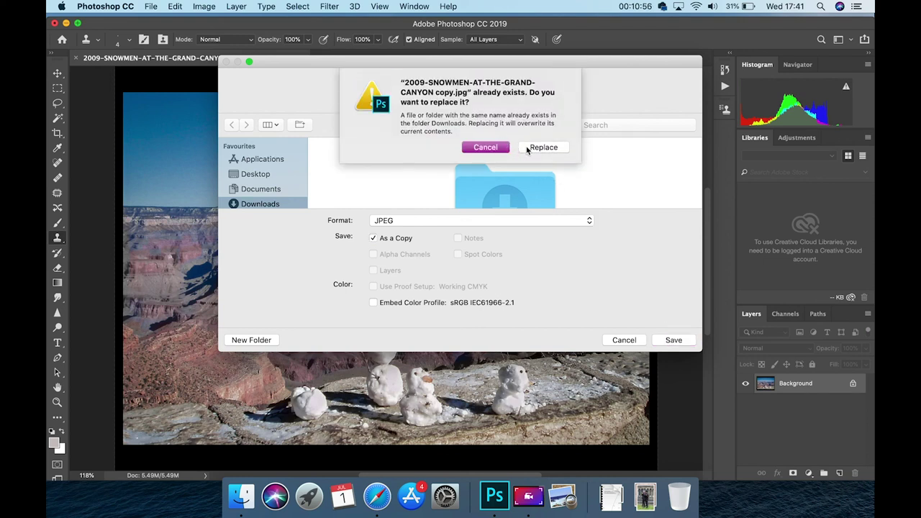
left_click(531, 147)
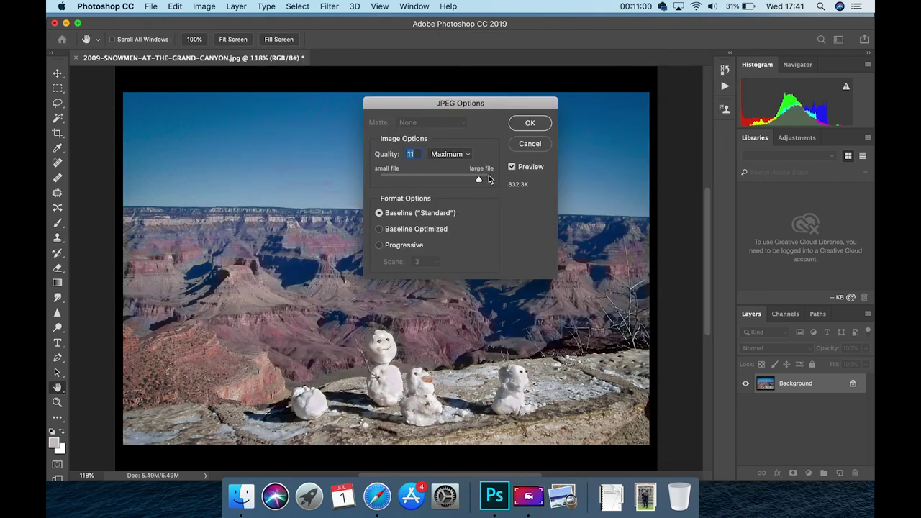
left_click_drag(479, 183, 489, 184)
left_click_drag(487, 180, 483, 181)
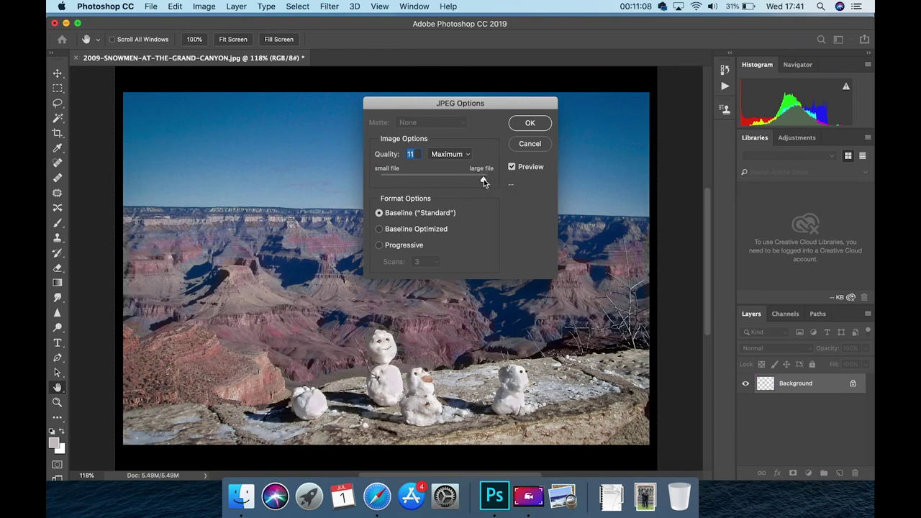
left_click(522, 127)
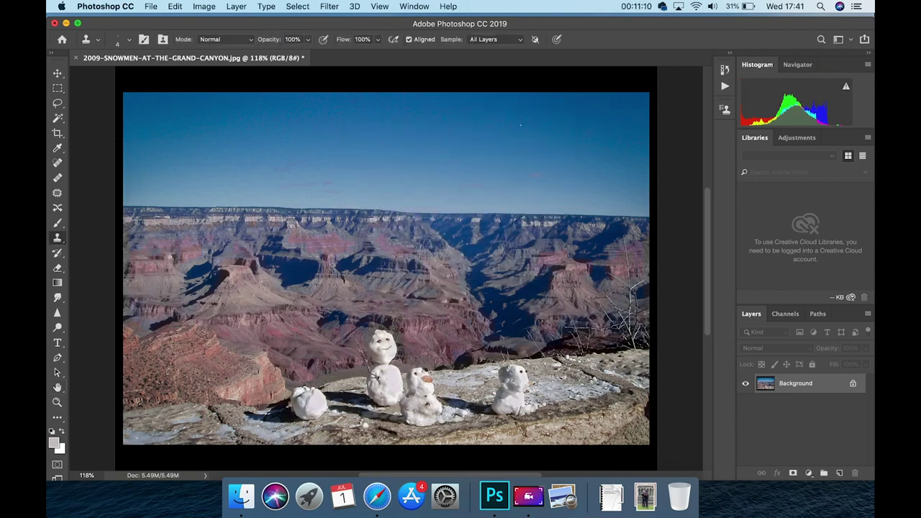